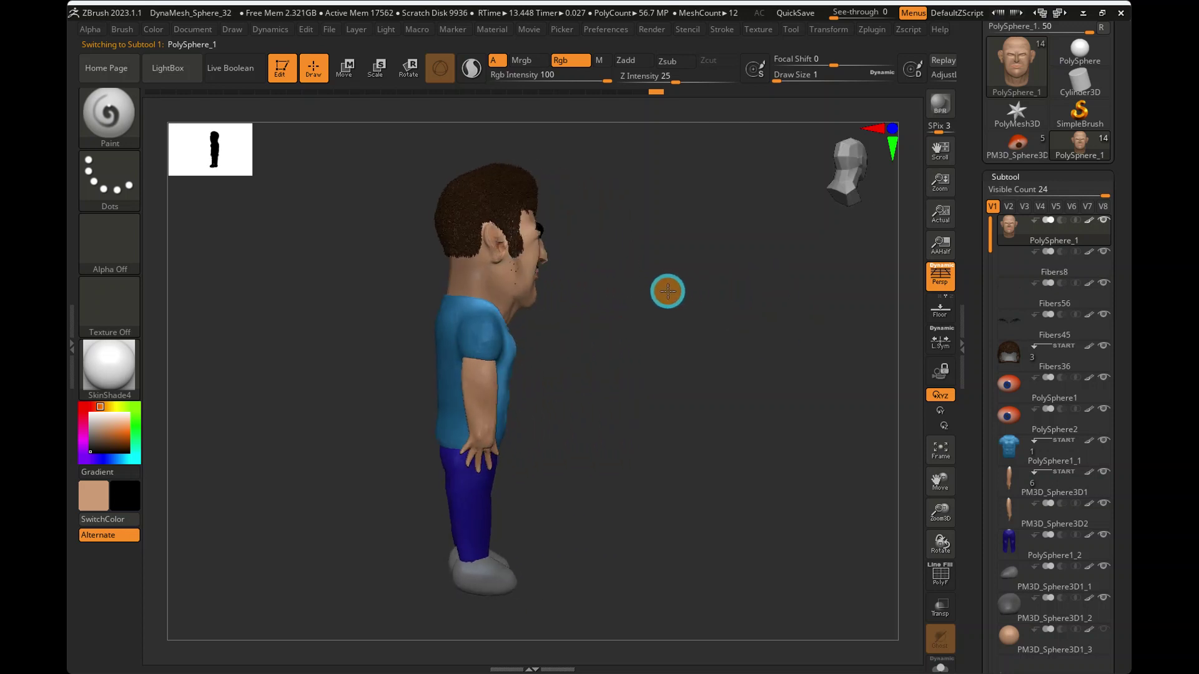
# - Examine the character's face, mouth area and full body from the front and back
pyautogui.click(851, 171)
pyautogui.keyDown('ctrl'); pyautogui.moveTo(623, 220); pyautogui.dragTo(527, 337, button='right'); pyautogui.keyUp('ctrl')
pyautogui.moveTo(638, 323)
pyautogui.keyDown('alt'); pyautogui.mouseDown(button='right')
pyautogui.moveTo(763, 429)
pyautogui.moveTo(751, 466)
pyautogui.moveTo(795, 444)
pyautogui.moveTo(819, 385)
pyautogui.moveTo(769, 398)
pyautogui.mouseUp(button='right'); pyautogui.keyUp('alt')
pyautogui.moveTo(769, 397)
pyautogui.mouseDown()
pyautogui.moveTo(739, 393)
pyautogui.moveTo(851, 431)
pyautogui.mouseUp()
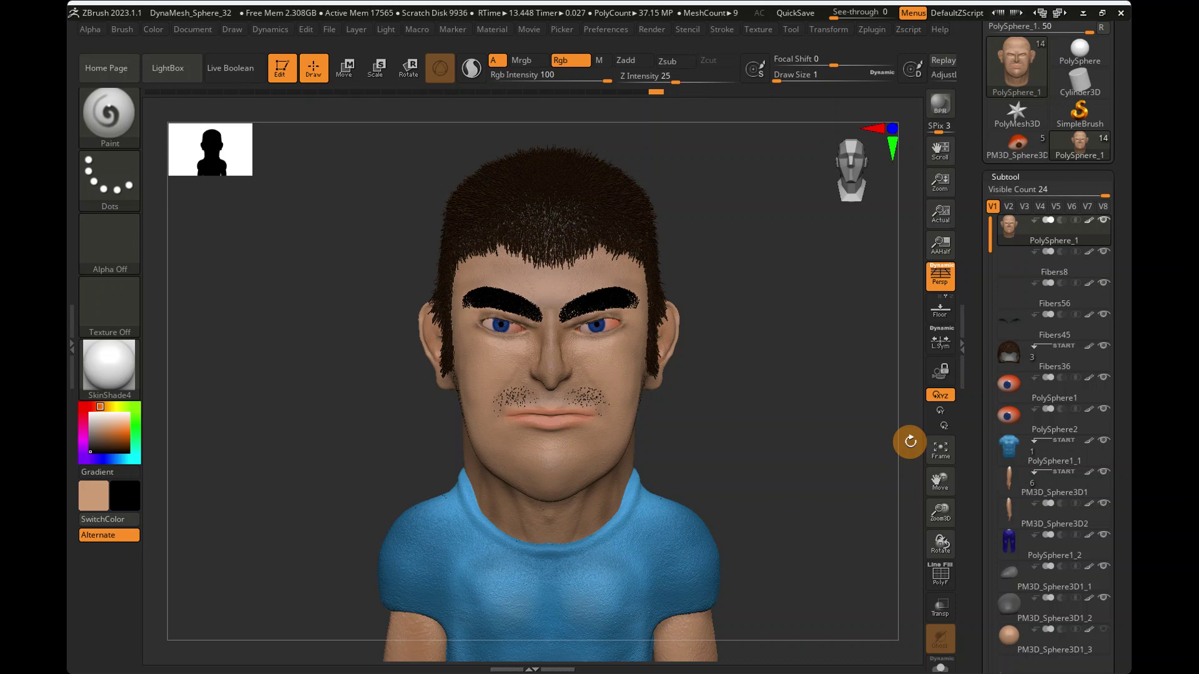
pyautogui.moveTo(852, 185); pyautogui.dragTo(771, 184)
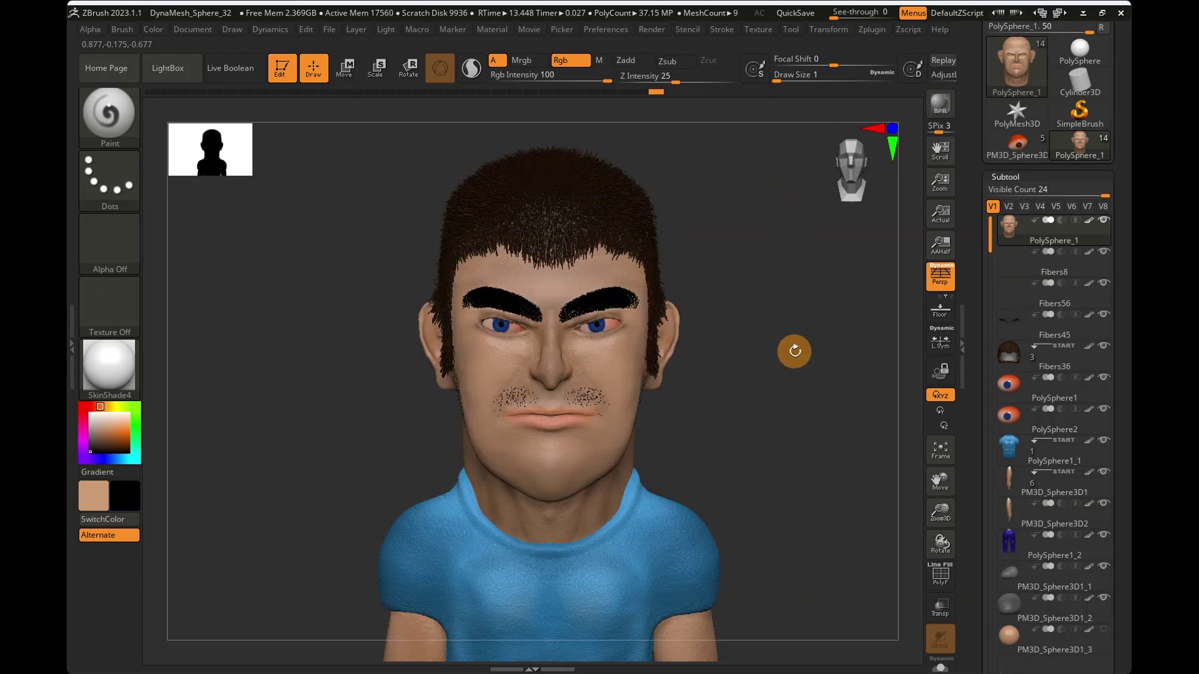
pyautogui.keyDown('alt'); pyautogui.moveTo(779, 405); pyautogui.dragTo(749, 316, button='right'); pyautogui.keyUp('alt')
pyautogui.moveTo(748, 316)
pyautogui.keyDown('alt'); pyautogui.mouseDown()
pyautogui.moveTo(744, 252)
pyautogui.moveTo(743, 289)
pyautogui.moveTo(701, 287)
pyautogui.moveTo(713, 262)
pyautogui.moveTo(672, 313)
pyautogui.moveTo(567, 355)
pyautogui.moveTo(598, 372)
pyautogui.moveTo(586, 373)
pyautogui.mouseUp(); pyautogui.keyUp('alt')
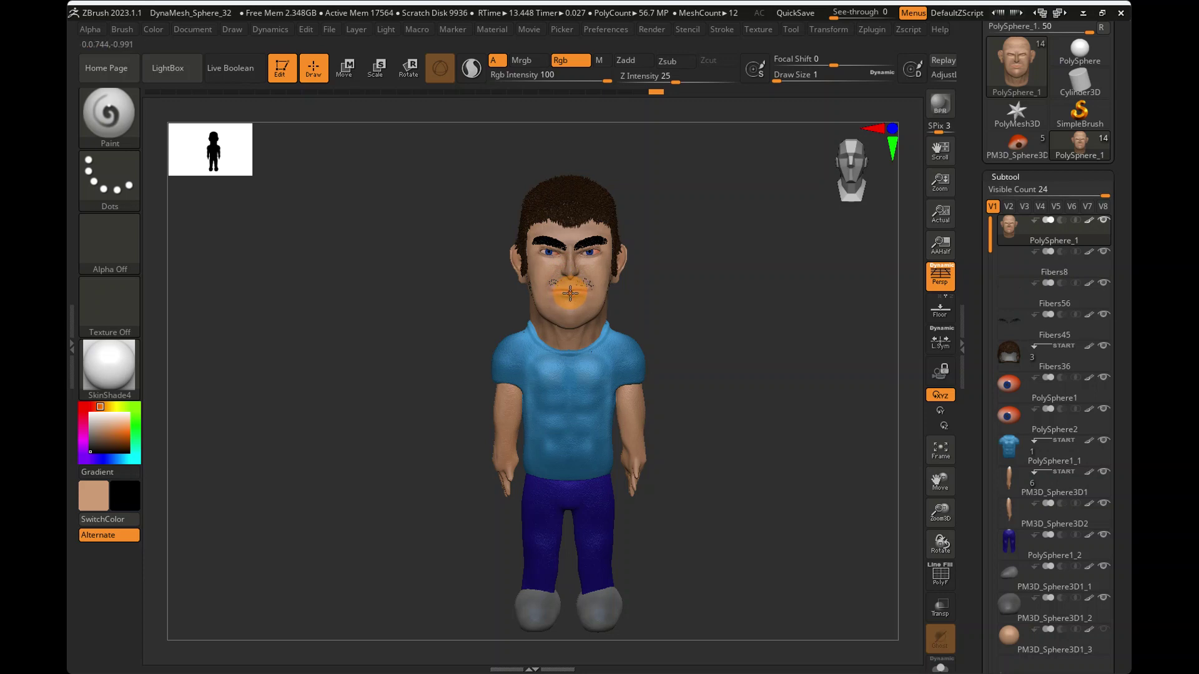
pyautogui.keyDown('ctrl'); pyautogui.moveTo(565, 293); pyautogui.dragTo(1146, 403, button='right'); pyautogui.keyUp('ctrl')
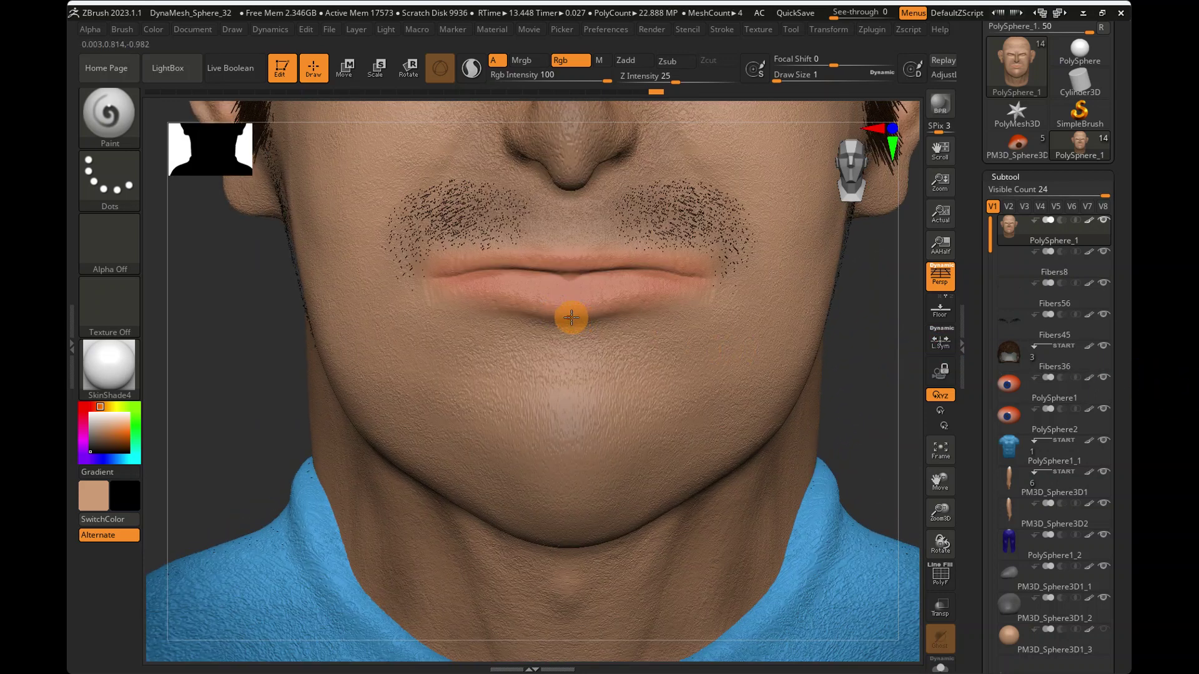
pyautogui.keyDown('ctrl'); pyautogui.moveTo(568, 317); pyautogui.dragTo(90, 229, button='right'); pyautogui.keyUp('ctrl')
pyautogui.keyDown('ctrl'); pyautogui.moveTo(720, 380); pyautogui.dragTo(691, 374, button='right'); pyautogui.keyUp('ctrl')
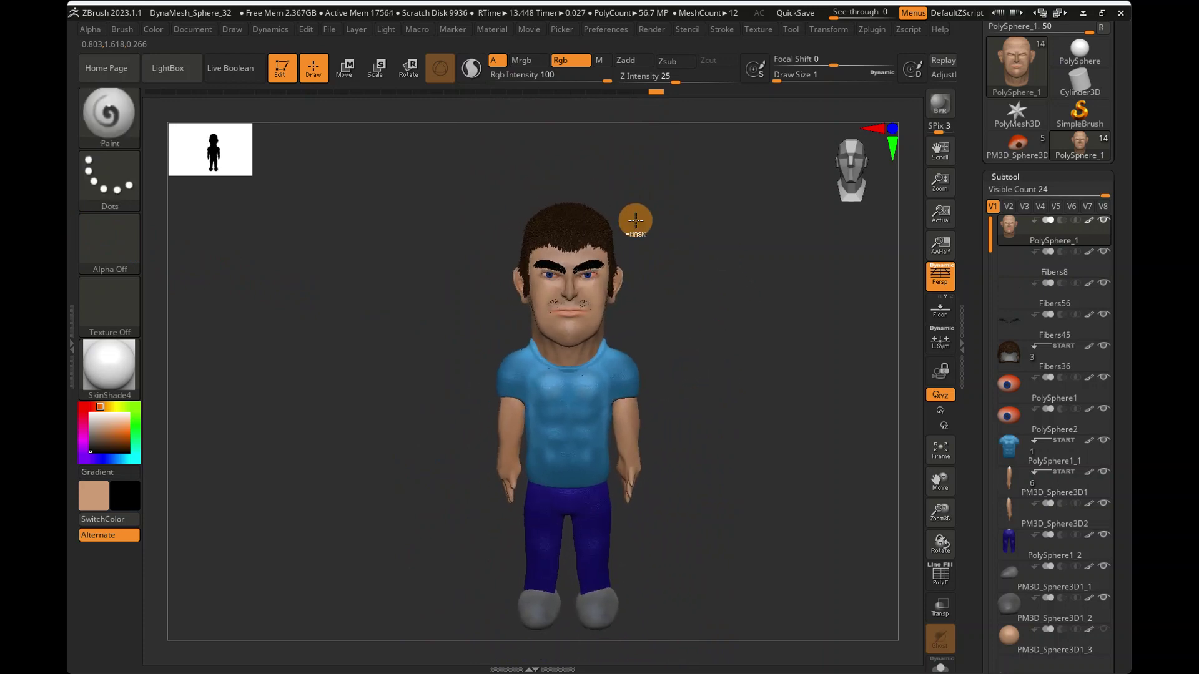
pyautogui.scroll(5, 681, 227)
pyautogui.keyDown('ctrl'); pyautogui.moveTo(554, 207); pyautogui.dragTo(518, 259, button='right'); pyautogui.keyUp('ctrl')
pyautogui.scroll(-4, 487, 253)
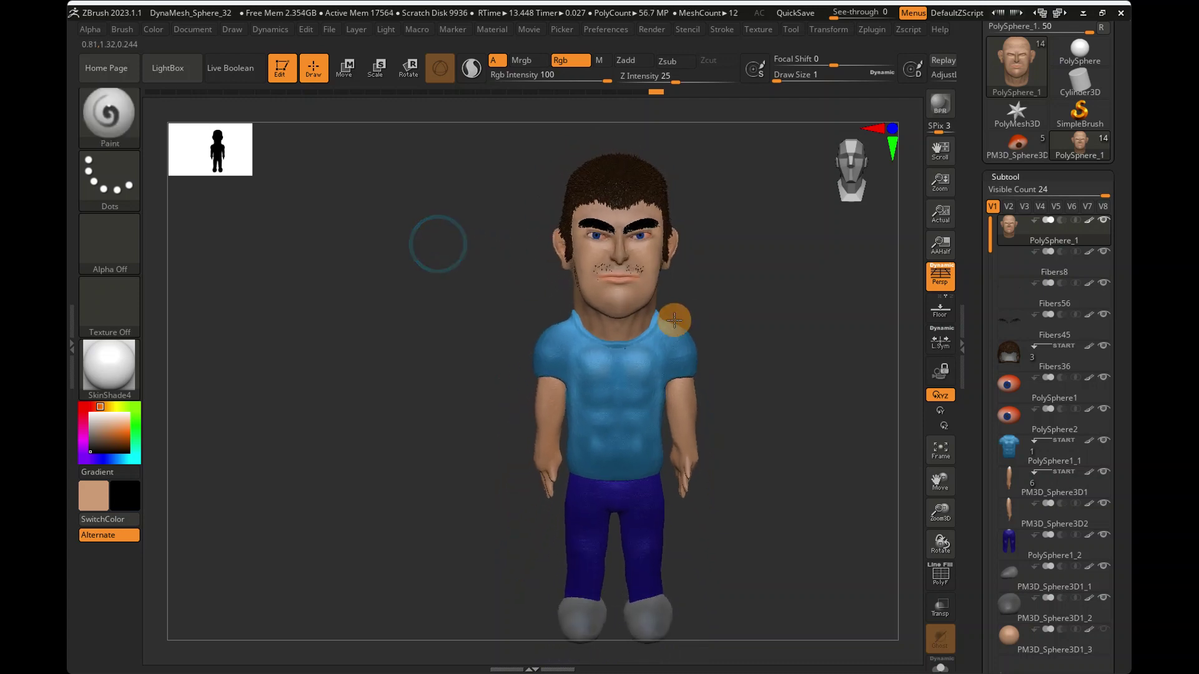
pyautogui.moveTo(642, 306); pyautogui.dragTo(749, 286)
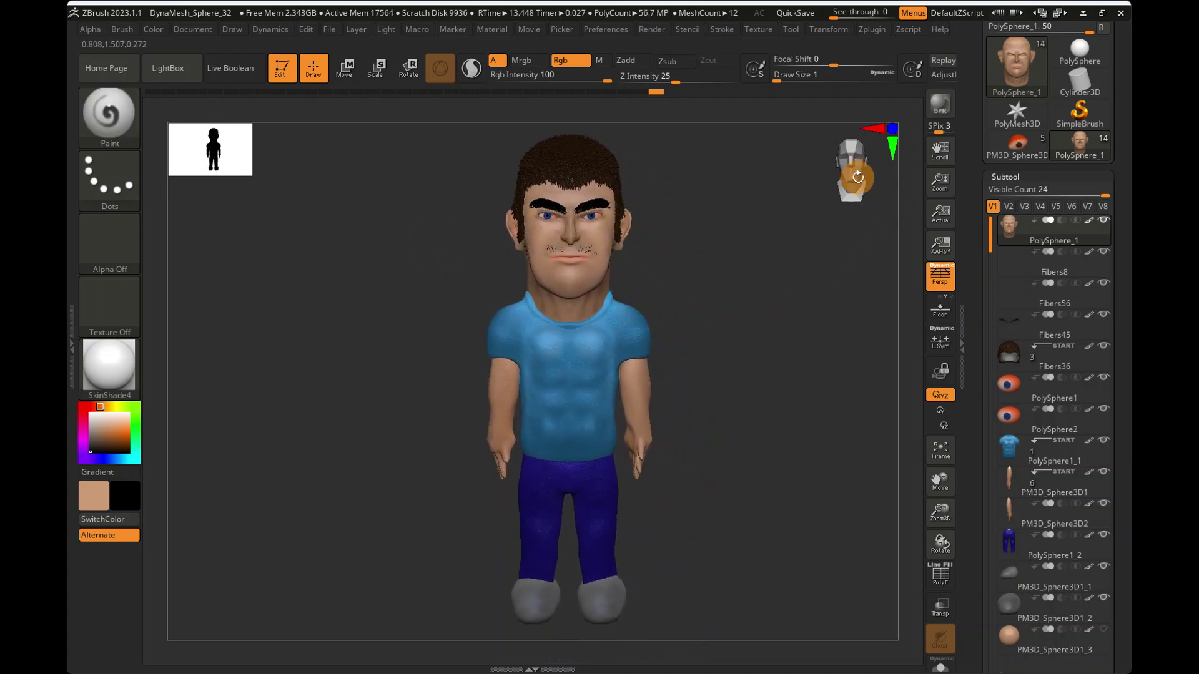
pyautogui.moveTo(840, 177); pyautogui.dragTo(809, 177)
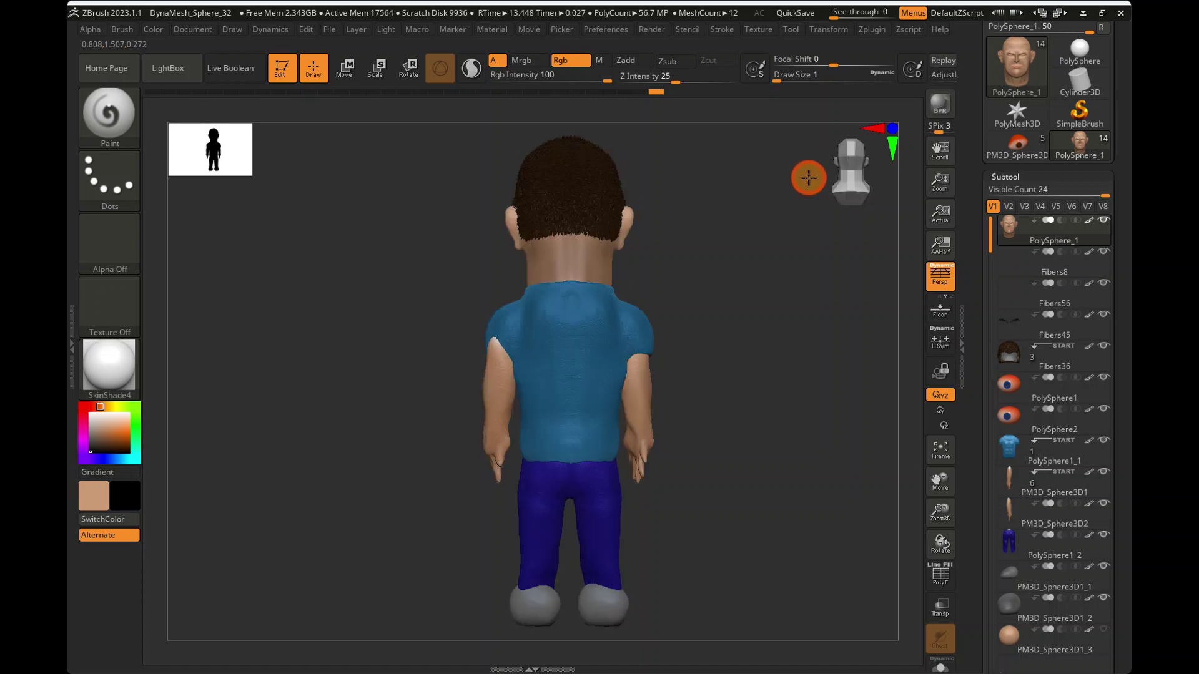
# - Reshape the shirt's left sleeve hem around the back of the upper arm with the Move brush at draw size about 318
pyautogui.click(1009, 446)
pyautogui.click(111, 109)
pyautogui.click(366, 128)
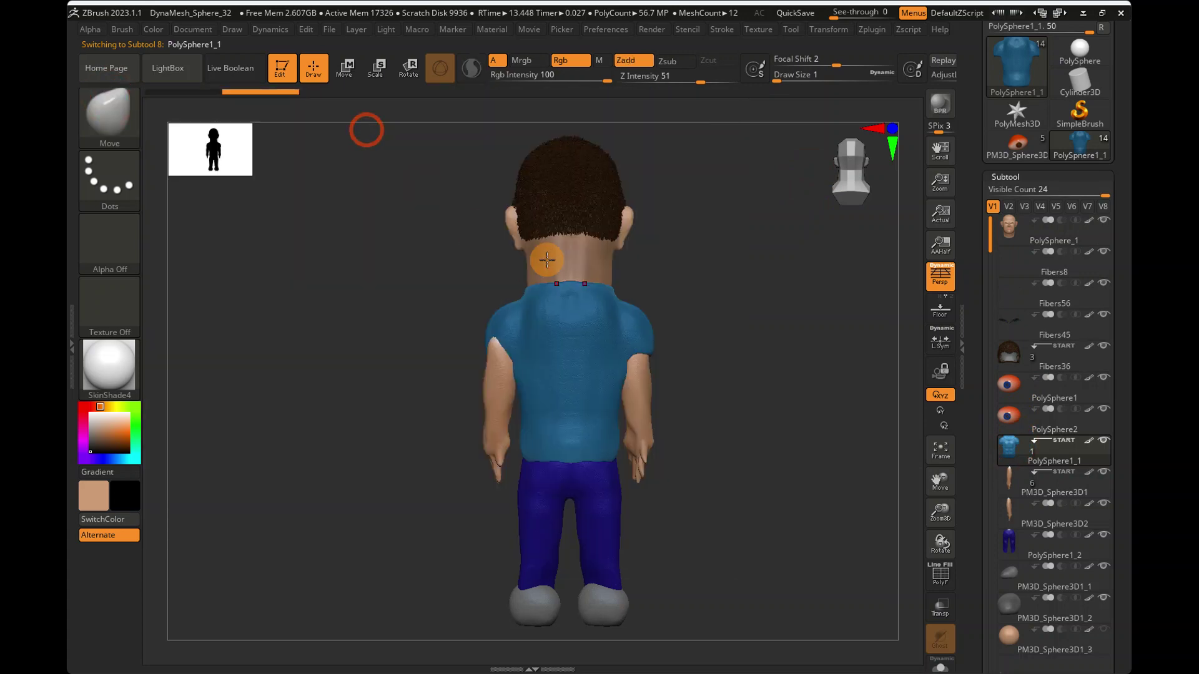
pyautogui.click(828, 80)
pyautogui.keyDown('ctrl'); pyautogui.moveTo(728, 254); pyautogui.dragTo(626, 255, button='right'); pyautogui.keyUp('ctrl')
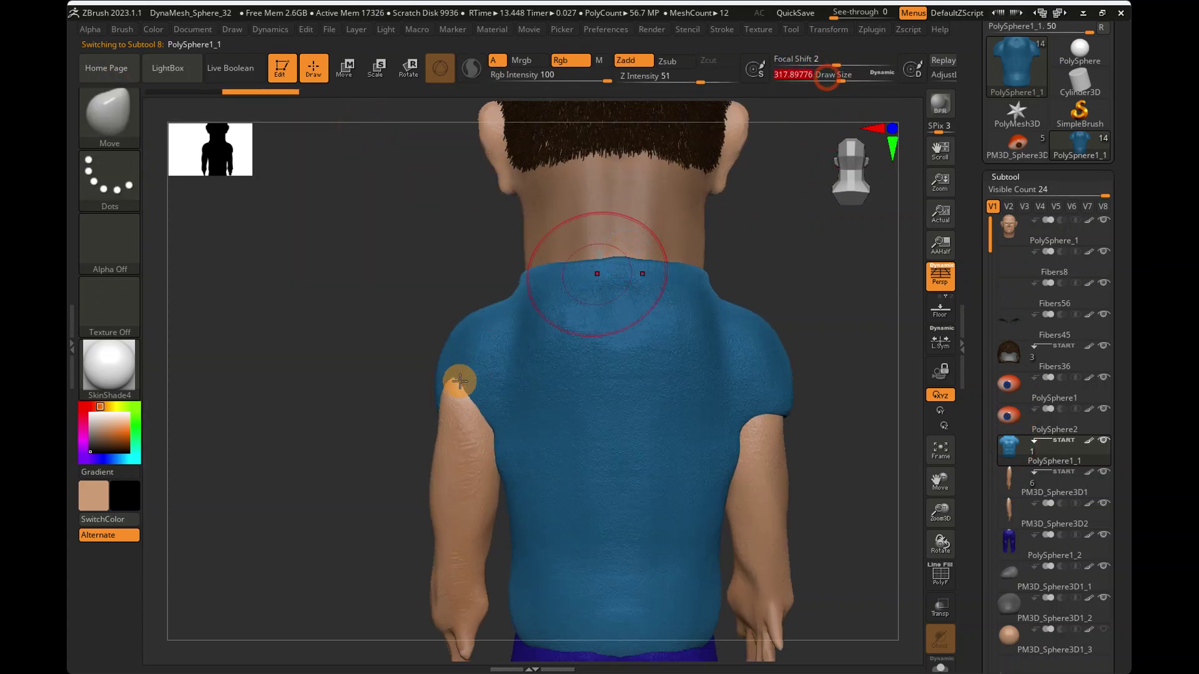
pyautogui.moveTo(438, 390); pyautogui.dragTo(447, 412)
pyautogui.moveTo(456, 403)
pyautogui.mouseDown(button='right')
pyautogui.moveTo(487, 425)
pyautogui.moveTo(556, 425)
pyautogui.mouseUp(button='right')
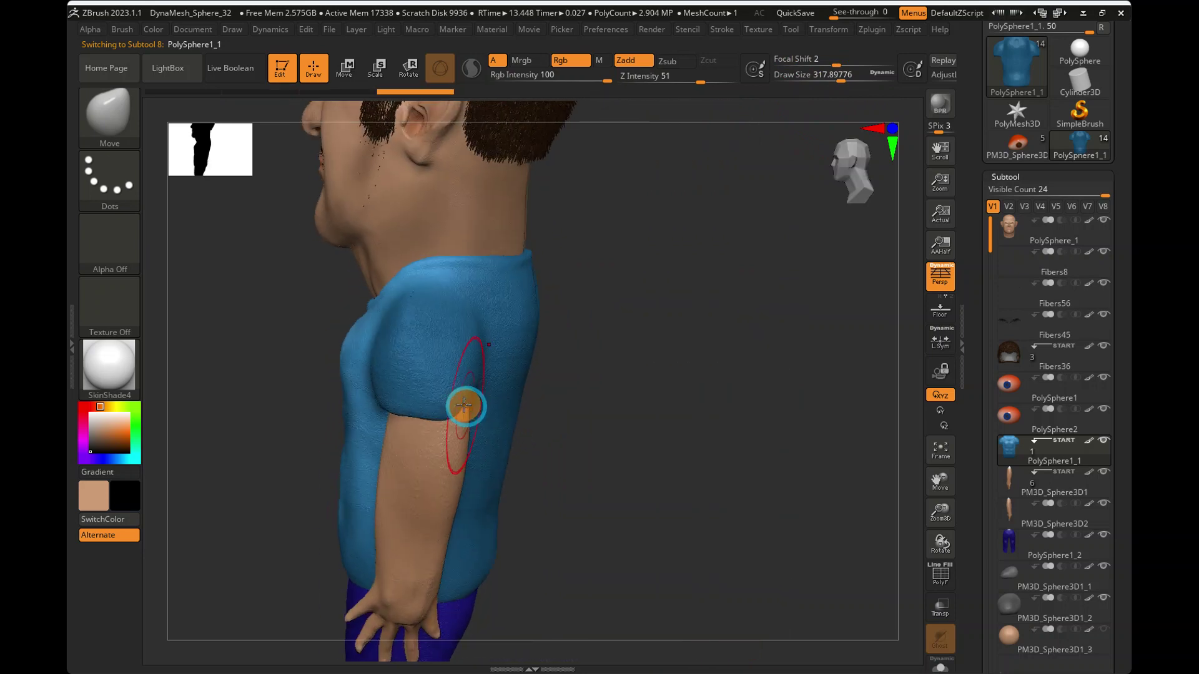
pyautogui.moveTo(468, 410); pyautogui.dragTo(466, 406)
pyautogui.moveTo(476, 407); pyautogui.dragTo(680, 372, button='right')
pyautogui.moveTo(650, 305); pyautogui.dragTo(574, 299, button='right')
# - Shift the character's left arm subtool PM3D_Sphere3D2 about 0.05 toward the front beneath the sleeve
pyautogui.moveTo(838, 181); pyautogui.dragTo(899, 397)
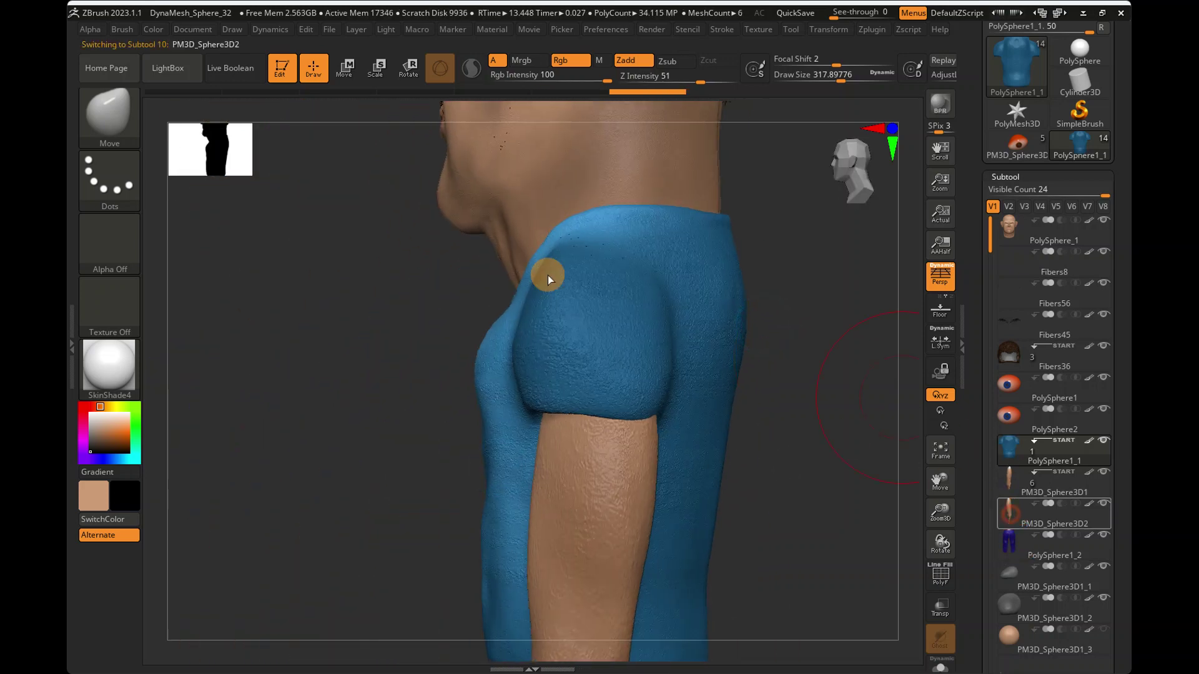
pyautogui.press('w')
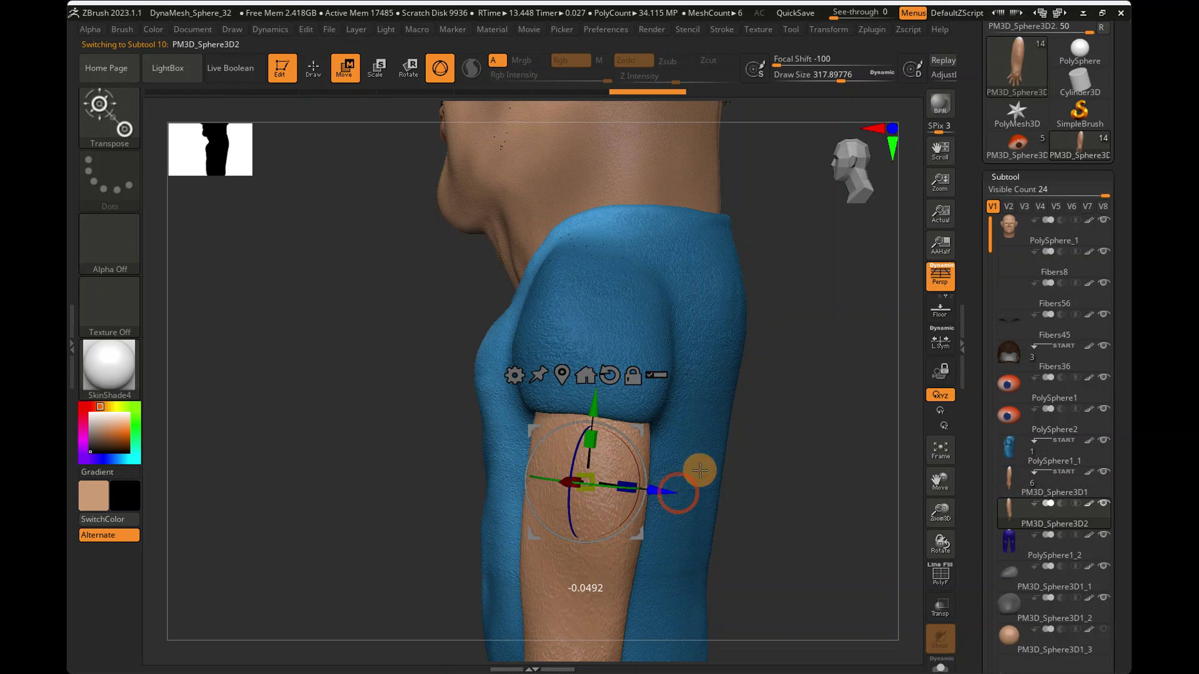
pyautogui.press('f')
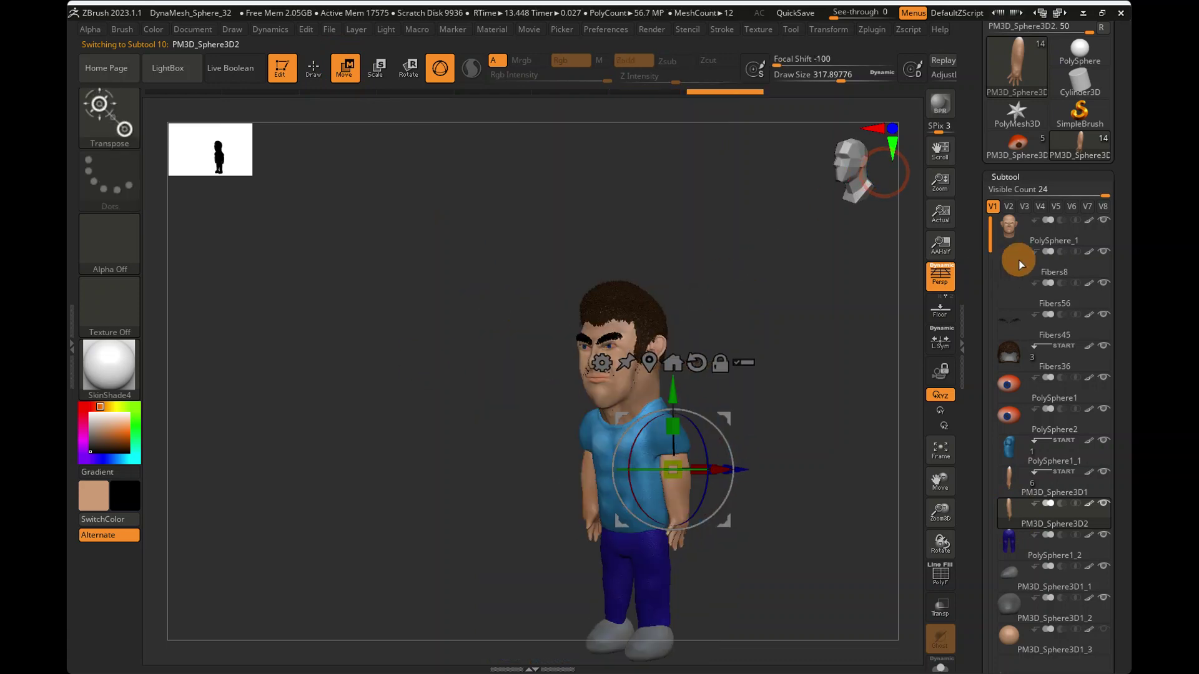
# - Make the head subtool PolySphere_1 active and choose the Standard brush
pyautogui.press('b')
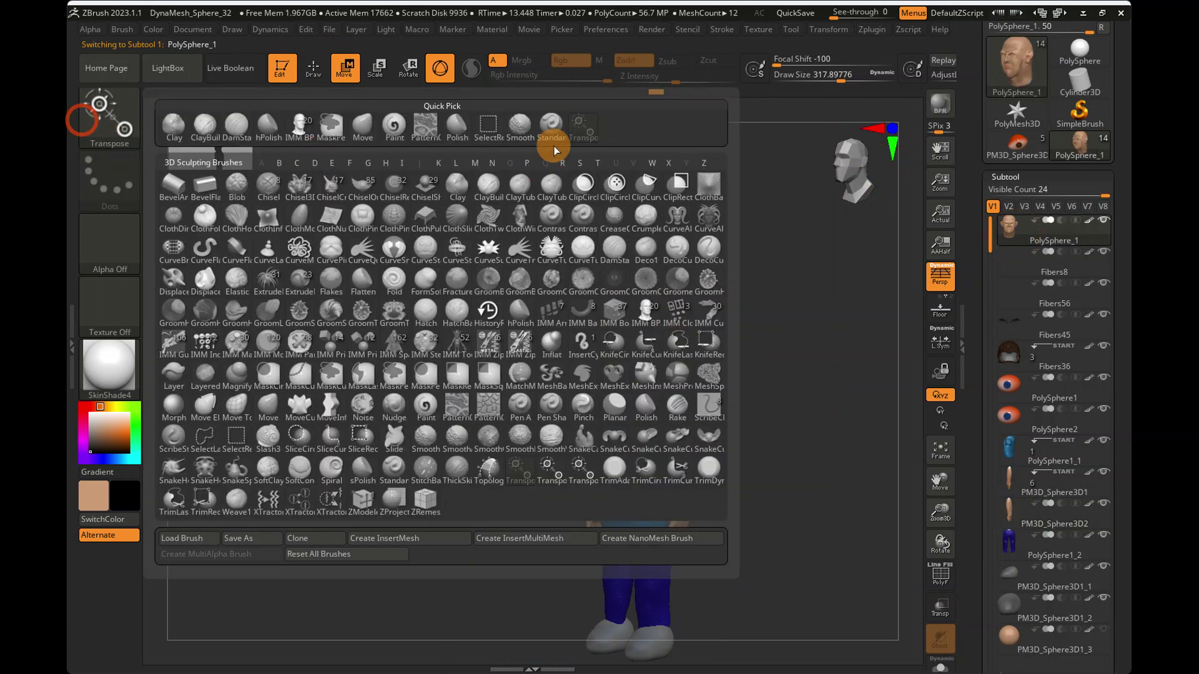
pyautogui.click(550, 136)
pyautogui.moveTo(601, 264); pyautogui.dragTo(729, 240, button='right')
pyautogui.click(859, 200)
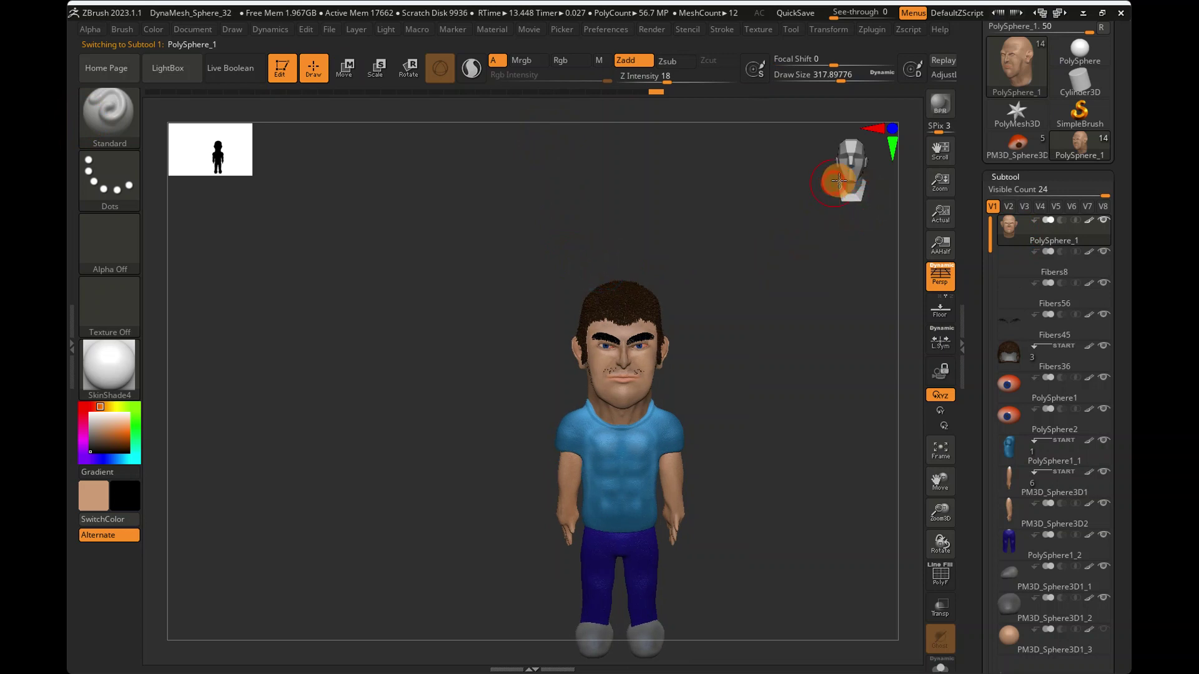
# - Examine the full figure from several angles, including the head and shoulders from the front
pyautogui.moveTo(854, 165); pyautogui.dragTo(854, 171)
pyautogui.keyDown('alt'); pyautogui.moveTo(774, 292); pyautogui.dragTo(663, 243, button='right'); pyautogui.keyUp('alt')
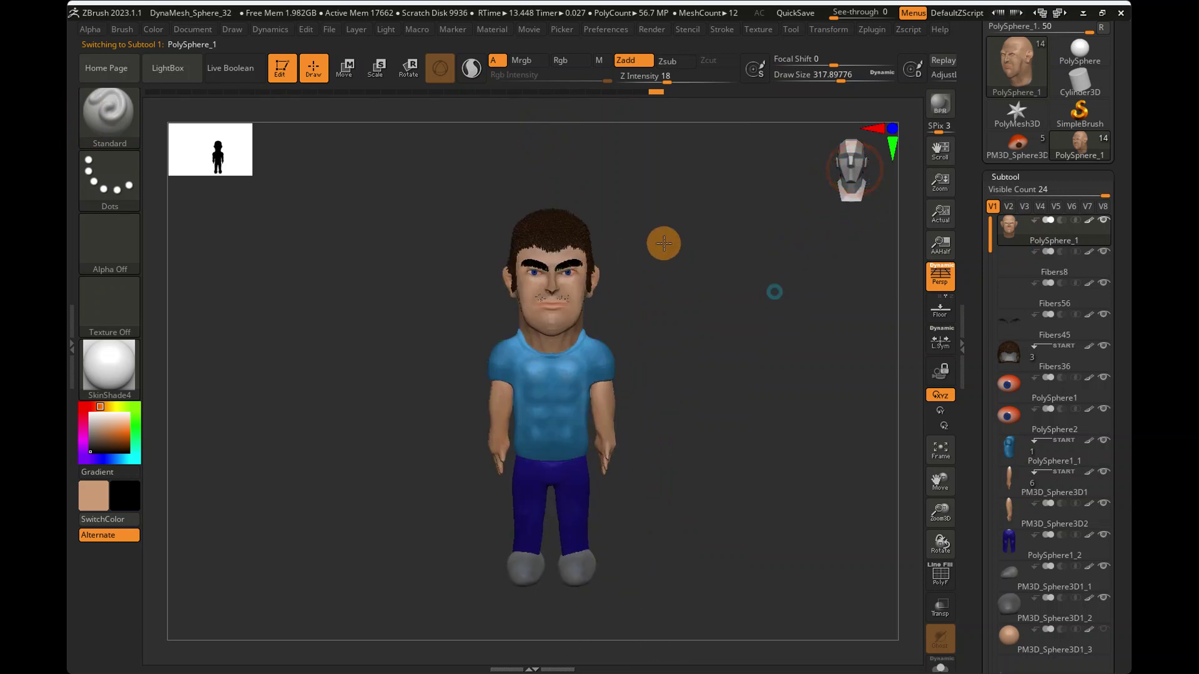
pyautogui.click(836, 183)
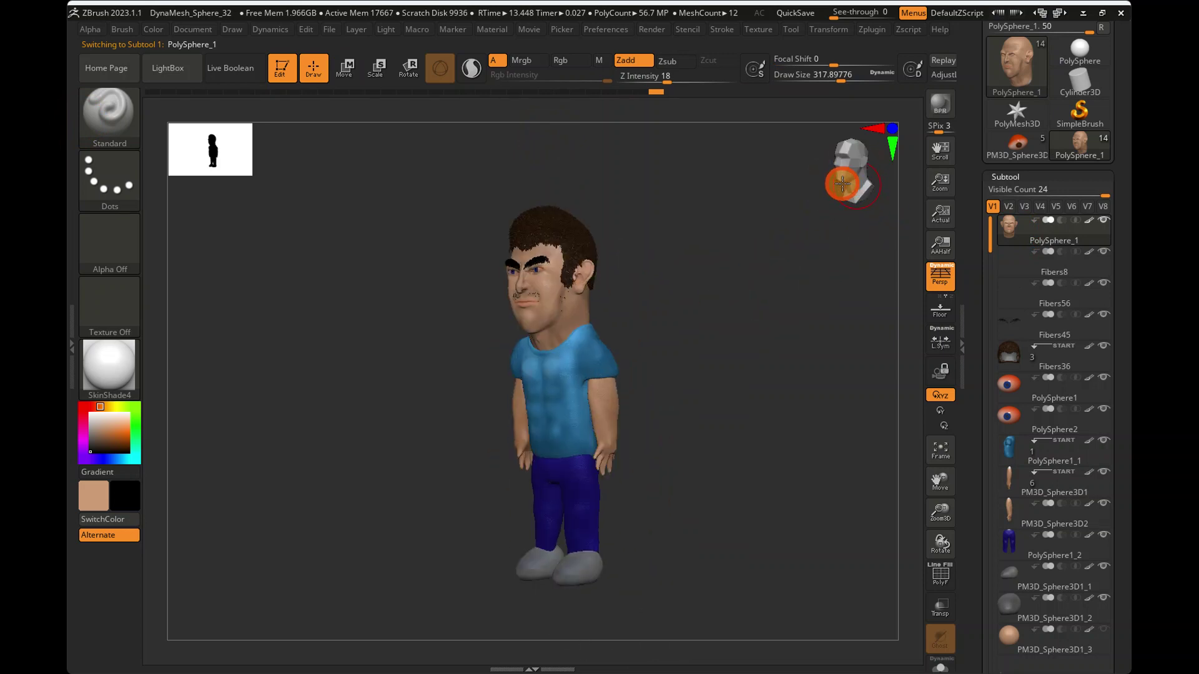
pyautogui.moveTo(817, 182); pyautogui.dragTo(766, 177)
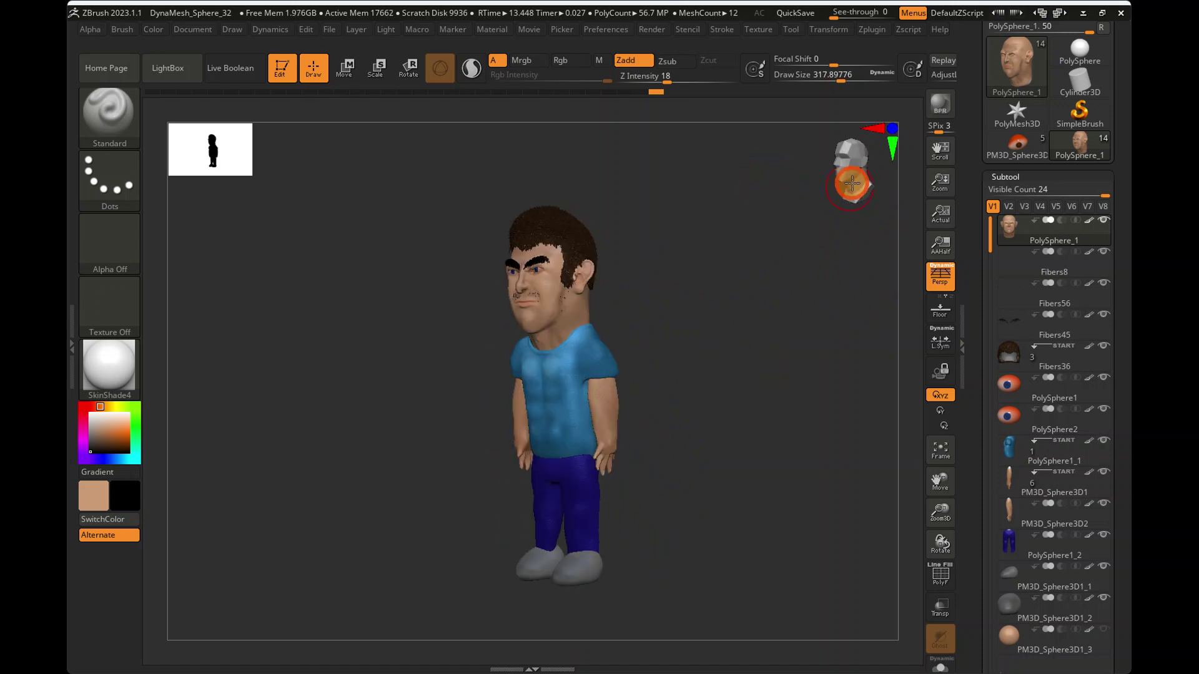
pyautogui.moveTo(851, 179); pyautogui.dragTo(777, 178)
pyautogui.keyDown('alt'); pyautogui.moveTo(651, 242); pyautogui.dragTo(870, 281); pyautogui.keyUp('alt')
pyautogui.keyDown('alt'); pyautogui.moveTo(720, 253); pyautogui.dragTo(720, 345); pyautogui.keyUp('alt')
pyautogui.moveTo(843, 177); pyautogui.dragTo(859, 198)
pyautogui.keyDown('ctrl'); pyautogui.moveTo(776, 364); pyautogui.dragTo(774, 326, button='right'); pyautogui.keyUp('ctrl')
pyautogui.moveTo(855, 182); pyautogui.dragTo(841, 180)
pyautogui.click(837, 182)
pyautogui.keyDown('ctrl'); pyautogui.moveTo(629, 294); pyautogui.dragTo(890, 289, button='right'); pyautogui.keyUp('ctrl')
pyautogui.keyDown('alt'); pyautogui.moveTo(768, 393); pyautogui.dragTo(806, 311, button='right'); pyautogui.keyUp('alt')
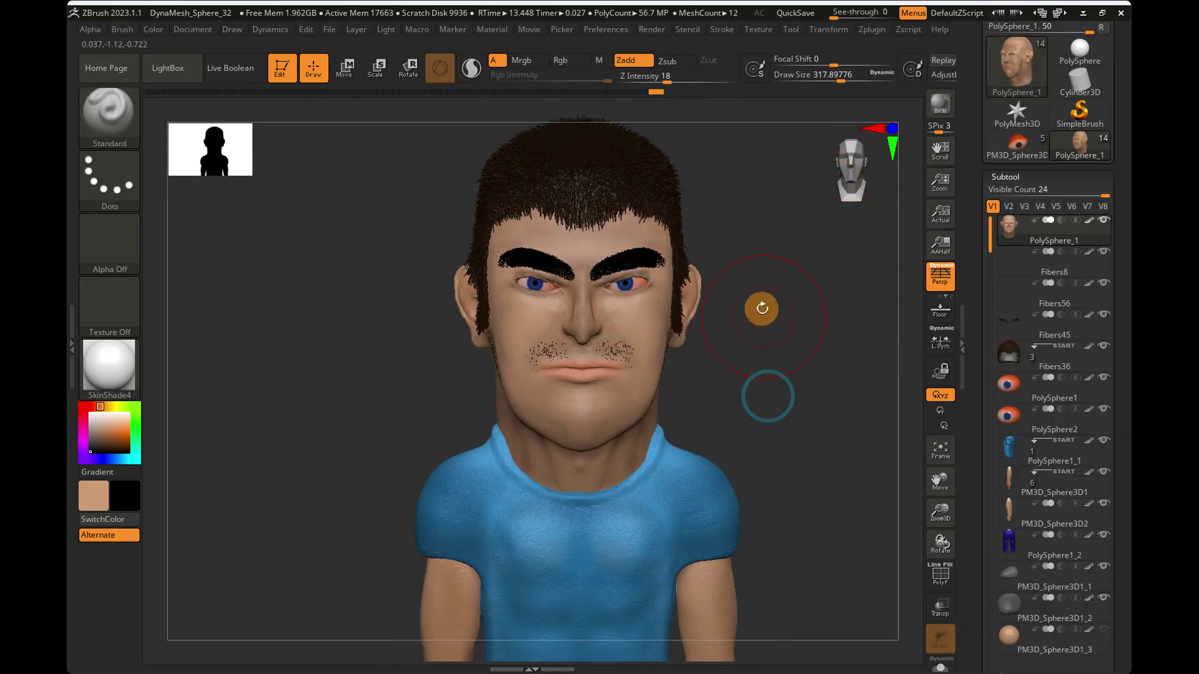
# - Inspect the ear and sideburn hair up close, the front of the shirt, and the whole figure
pyautogui.moveTo(771, 441); pyautogui.dragTo(805, 442, button='right')
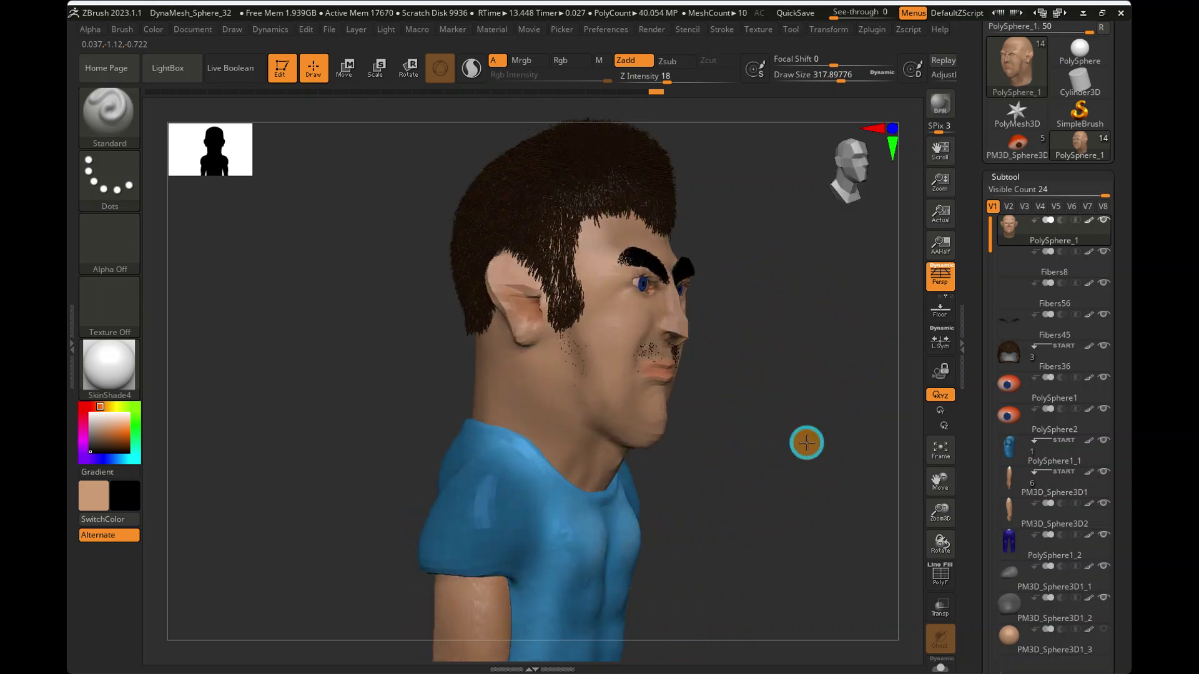
pyautogui.keyDown('ctrl'); pyautogui.moveTo(498, 254); pyautogui.dragTo(681, 384, button='right'); pyautogui.keyUp('ctrl')
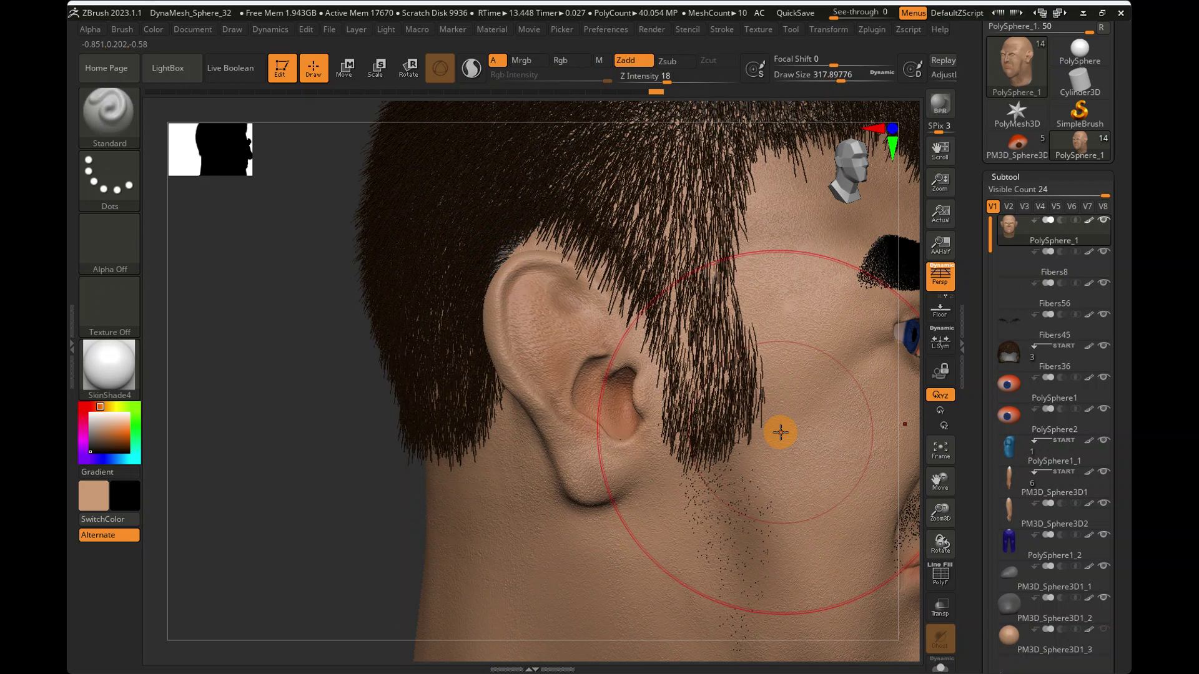
pyautogui.moveTo(799, 404)
pyautogui.keyDown('ctrl'); pyautogui.mouseDown(button='right')
pyautogui.moveTo(737, 398)
pyautogui.moveTo(762, 404)
pyautogui.mouseUp(button='right'); pyautogui.keyUp('ctrl')
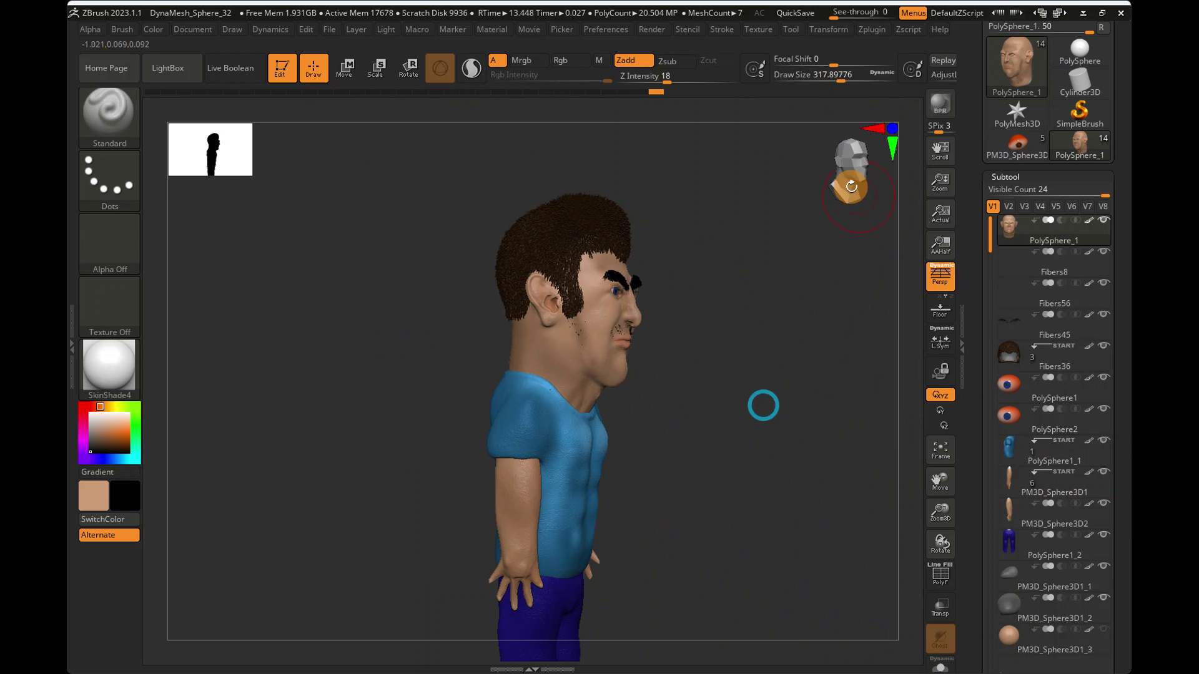
pyautogui.click(856, 189)
pyautogui.keyDown('ctrl'); pyautogui.moveTo(671, 447); pyautogui.dragTo(678, 527, button='right'); pyautogui.keyUp('ctrl')
pyautogui.keyDown('ctrl'); pyautogui.moveTo(623, 260); pyautogui.dragTo(679, 414, button='right'); pyautogui.keyUp('ctrl')
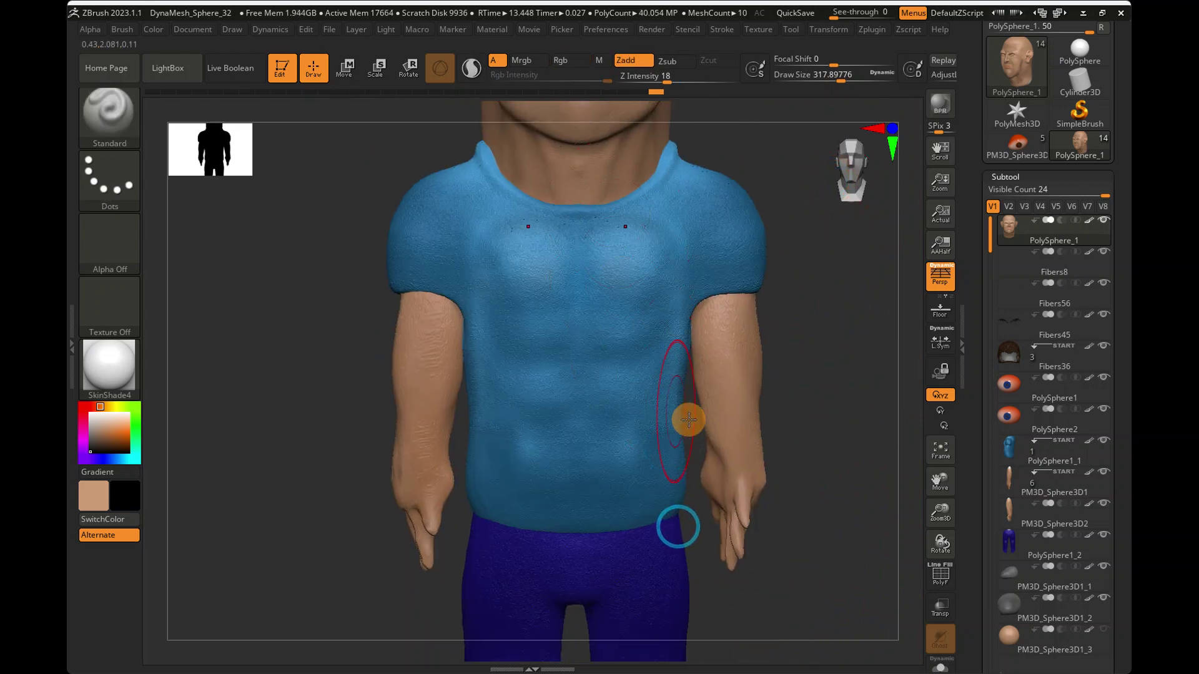
pyautogui.keyDown('alt'); pyautogui.moveTo(723, 324); pyautogui.dragTo(725, 474, button='right'); pyautogui.keyUp('alt')
pyautogui.keyDown('ctrl'); pyautogui.moveTo(813, 431); pyautogui.dragTo(475, 390, button='right'); pyautogui.keyUp('ctrl')
pyautogui.moveTo(753, 289)
pyautogui.keyDown('ctrl'); pyautogui.mouseDown(button='right')
pyautogui.moveTo(819, 289)
pyautogui.moveTo(771, 289)
pyautogui.mouseUp(button='right'); pyautogui.keyUp('ctrl')
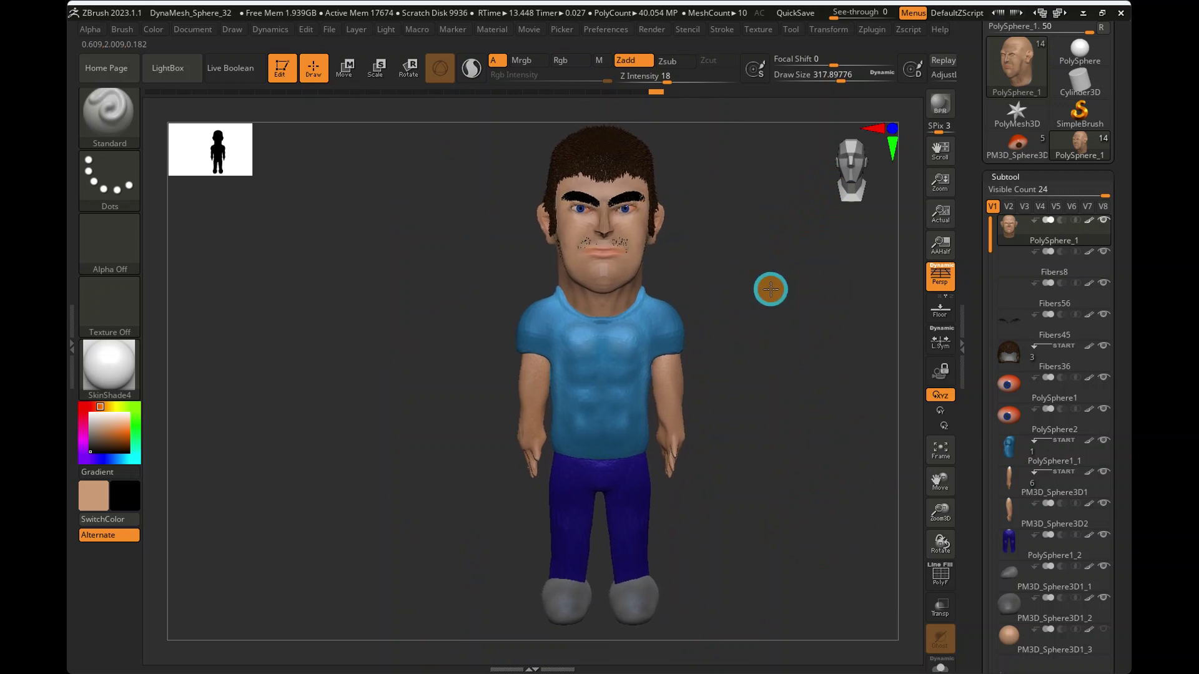
pyautogui.moveTo(845, 159); pyautogui.dragTo(758, 165)
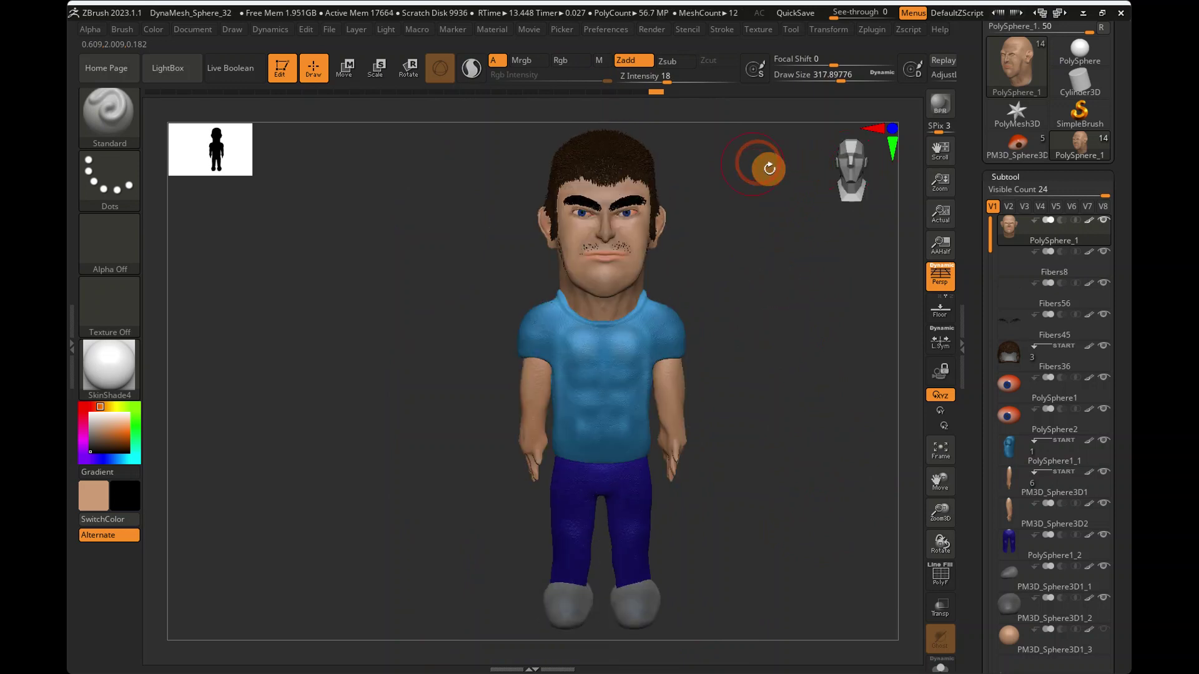
pyautogui.moveTo(853, 176); pyautogui.dragTo(854, 337)
pyautogui.click(838, 171)
pyautogui.click(848, 187)
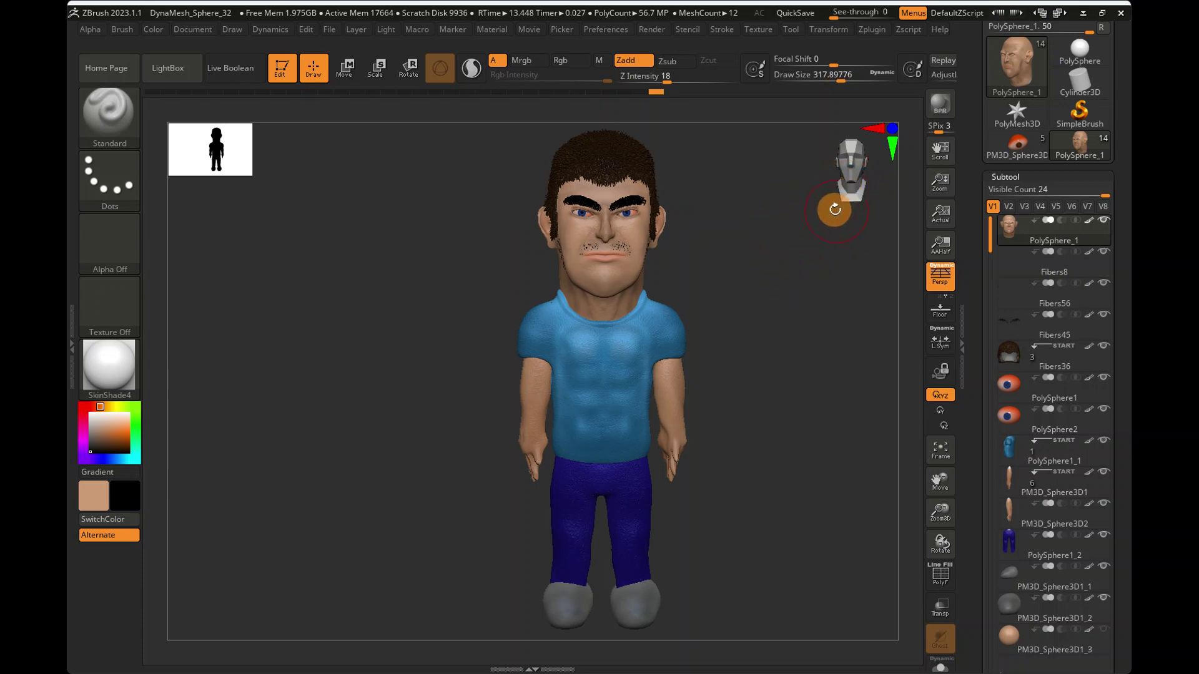
pyautogui.keyDown('alt'); pyautogui.moveTo(771, 396); pyautogui.dragTo(748, 391); pyautogui.keyUp('alt')
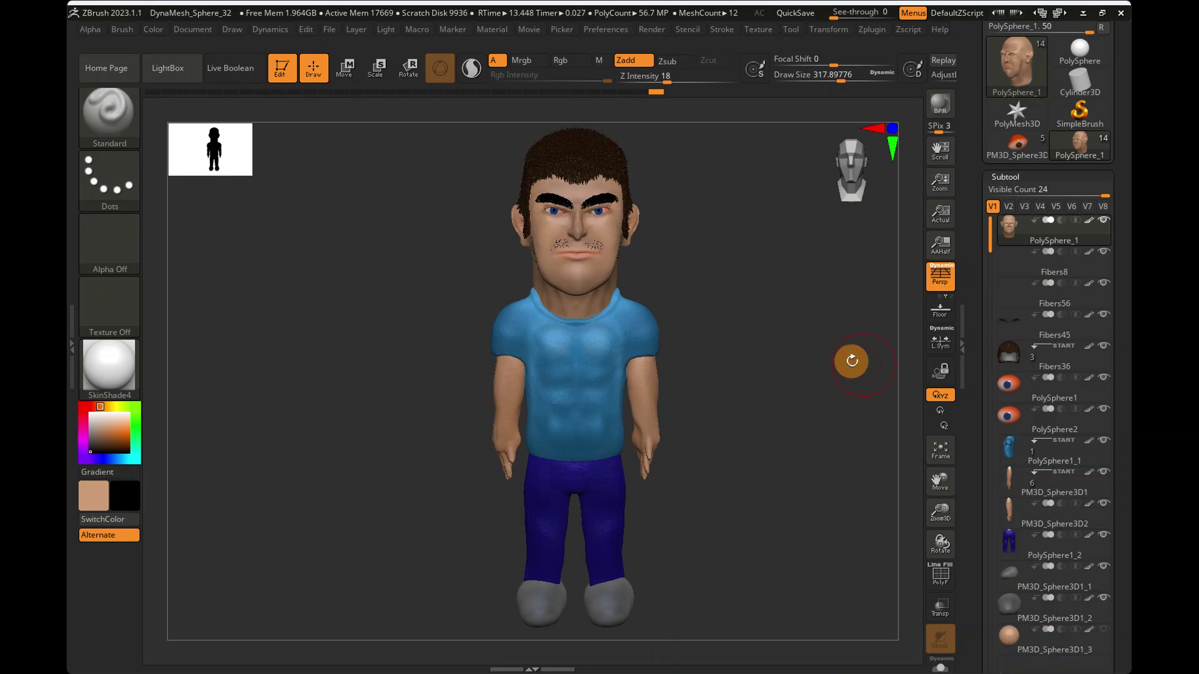
# - Make the Fibers8 subtool active and choose the Paint brush
pyautogui.keyDown('ctrl'); pyautogui.moveTo(587, 192); pyautogui.dragTo(661, 340, button='right'); pyautogui.keyUp('ctrl')
pyautogui.keyDown('ctrl'); pyautogui.scroll(-10, 612, 345); pyautogui.keyUp('ctrl')
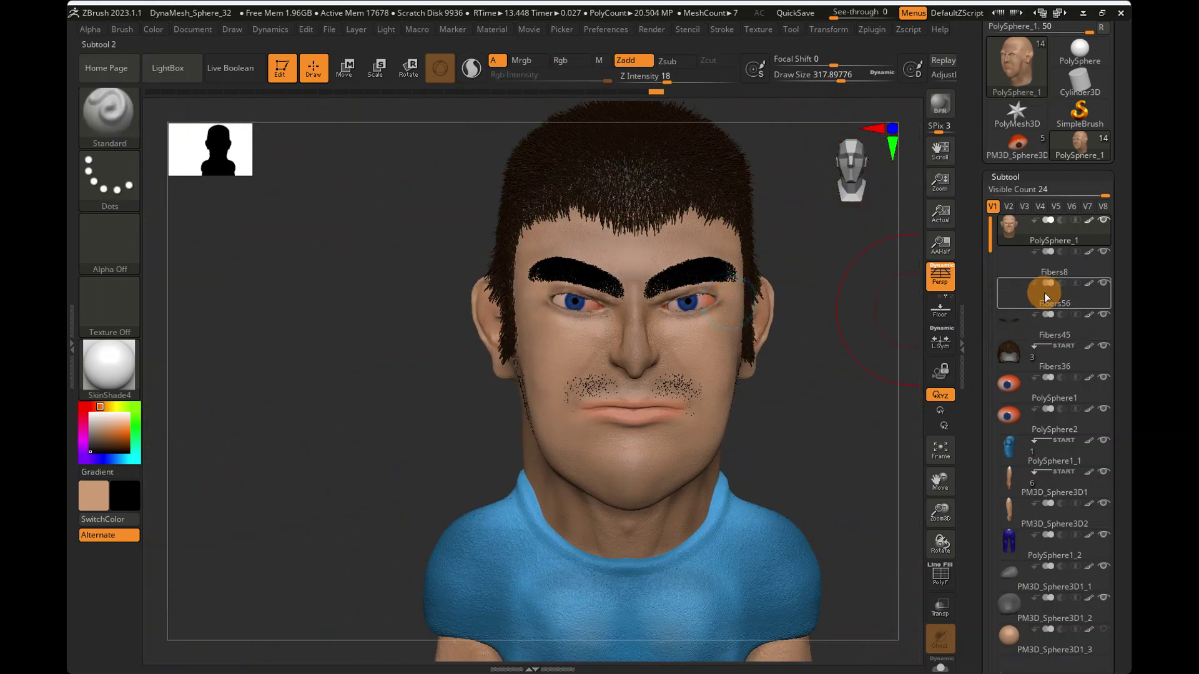
pyautogui.click(1010, 261)
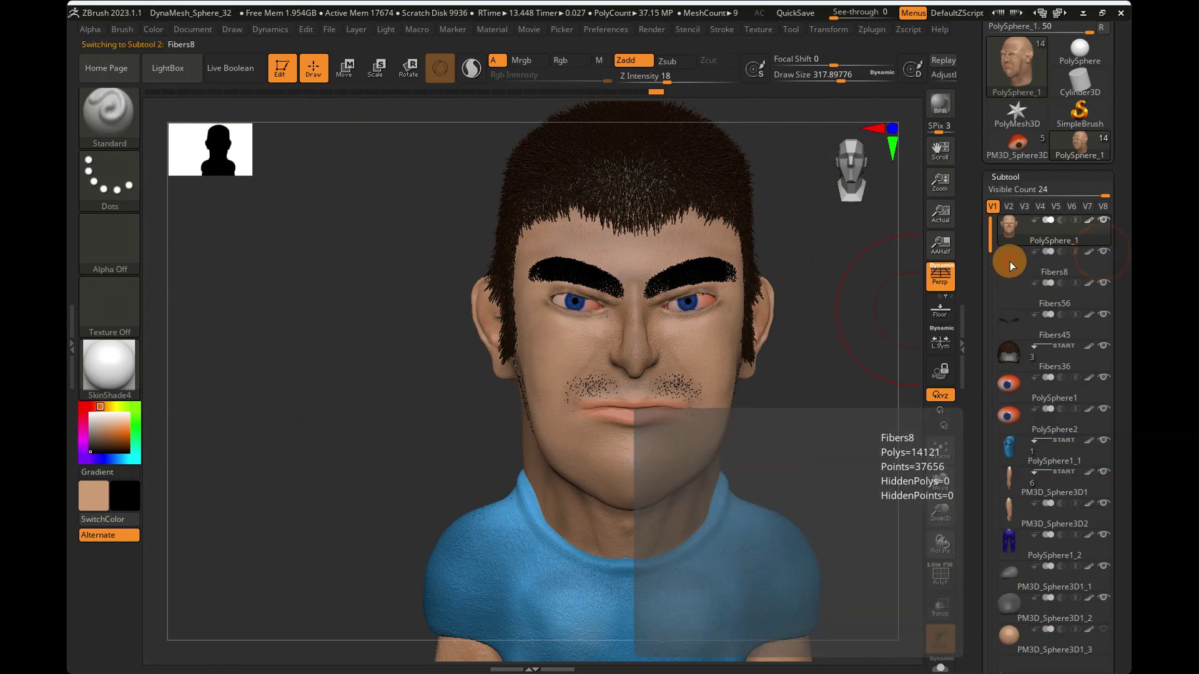
pyautogui.click(130, 124)
pyautogui.click(387, 132)
# - Review the finished character's body proportions, face and hair from front and three-quarter views
pyautogui.moveTo(502, 304)
pyautogui.keyDown('ctrl'); pyautogui.mouseDown(button='right')
pyautogui.moveTo(749, 355)
pyautogui.moveTo(635, 337)
pyautogui.moveTo(664, 331)
pyautogui.moveTo(619, 297)
pyautogui.mouseUp(button='right'); pyautogui.keyUp('ctrl')
pyautogui.keyDown('alt'); pyautogui.moveTo(638, 343); pyautogui.dragTo(696, 295, button='right'); pyautogui.keyUp('alt')
pyautogui.keyDown('alt'); pyautogui.moveTo(687, 342); pyautogui.dragTo(685, 294, button='right'); pyautogui.keyUp('alt')
pyautogui.keyDown('ctrl'); pyautogui.scroll(3, 686, 293); pyautogui.keyUp('ctrl')
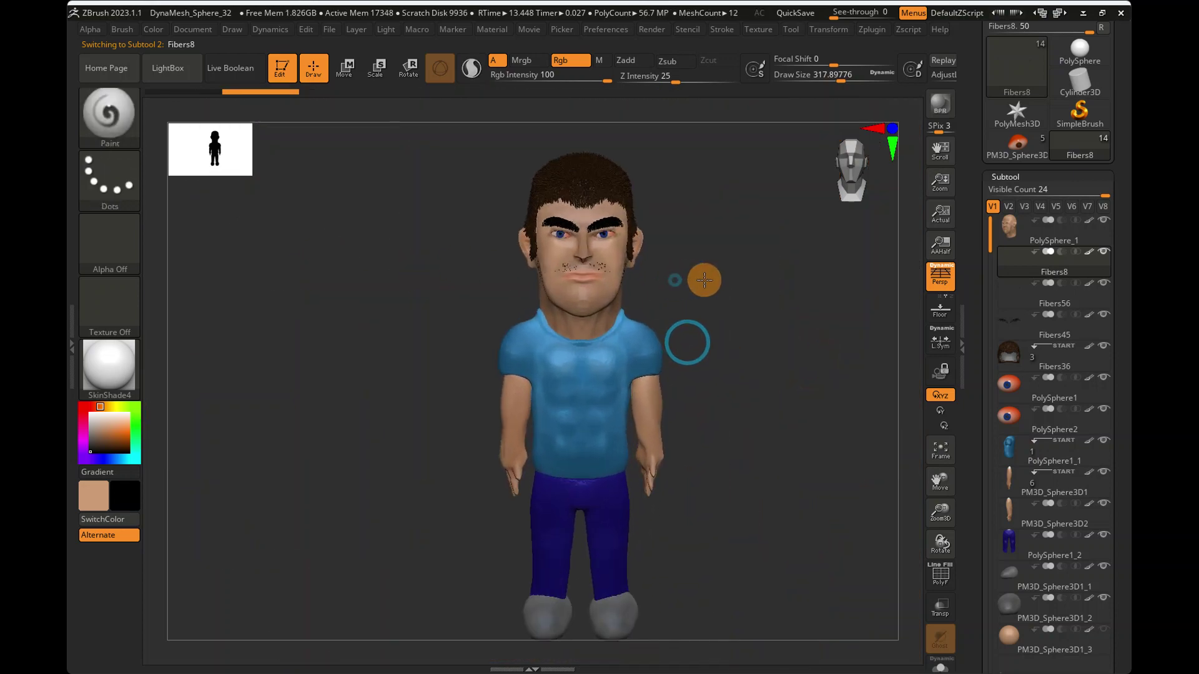
pyautogui.keyDown('ctrl'); pyautogui.moveTo(717, 289); pyautogui.dragTo(714, 286, button='right'); pyautogui.keyUp('ctrl')
pyautogui.keyDown('ctrl'); pyautogui.rightClick(714, 287); pyautogui.keyUp('ctrl')
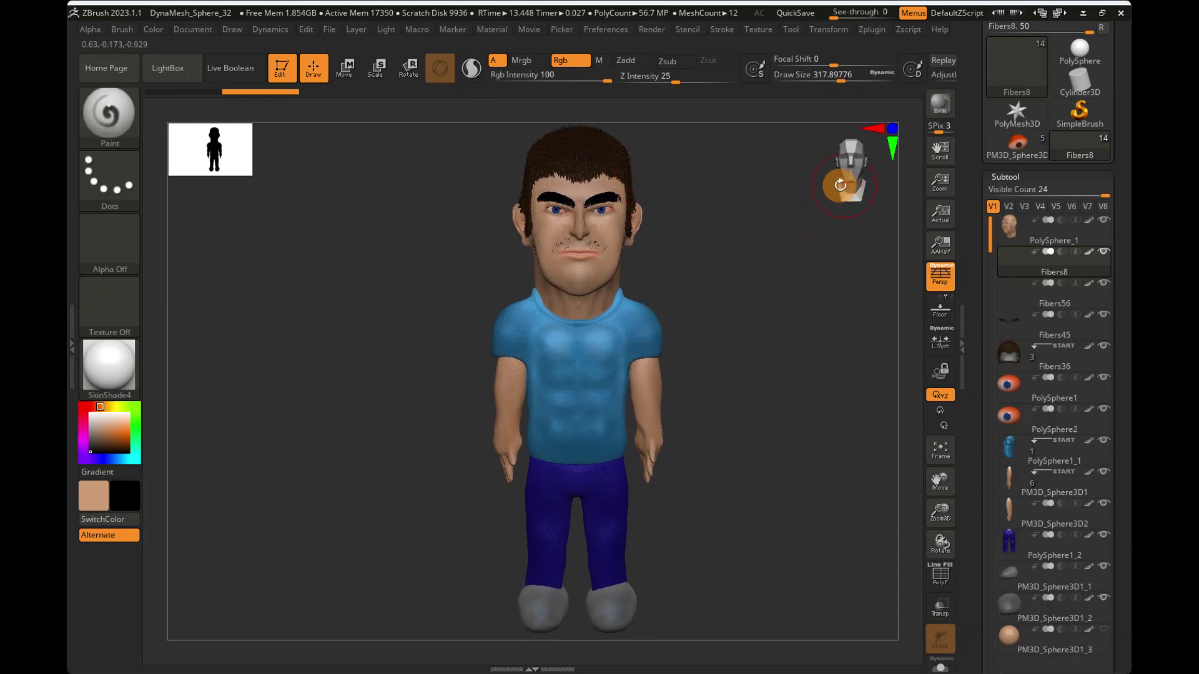
pyautogui.moveTo(828, 182); pyautogui.dragTo(747, 183)
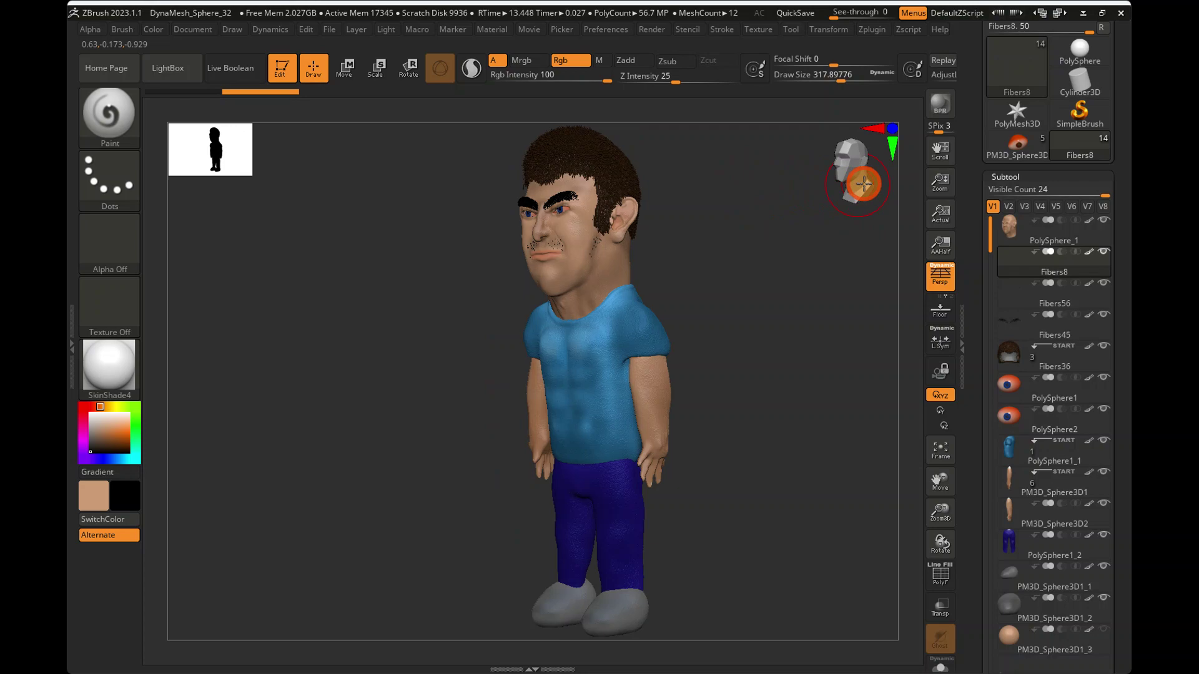
pyautogui.click(870, 183)
pyautogui.keyDown('ctrl'); pyautogui.moveTo(631, 215); pyautogui.dragTo(715, 452, button='right'); pyautogui.keyUp('ctrl')
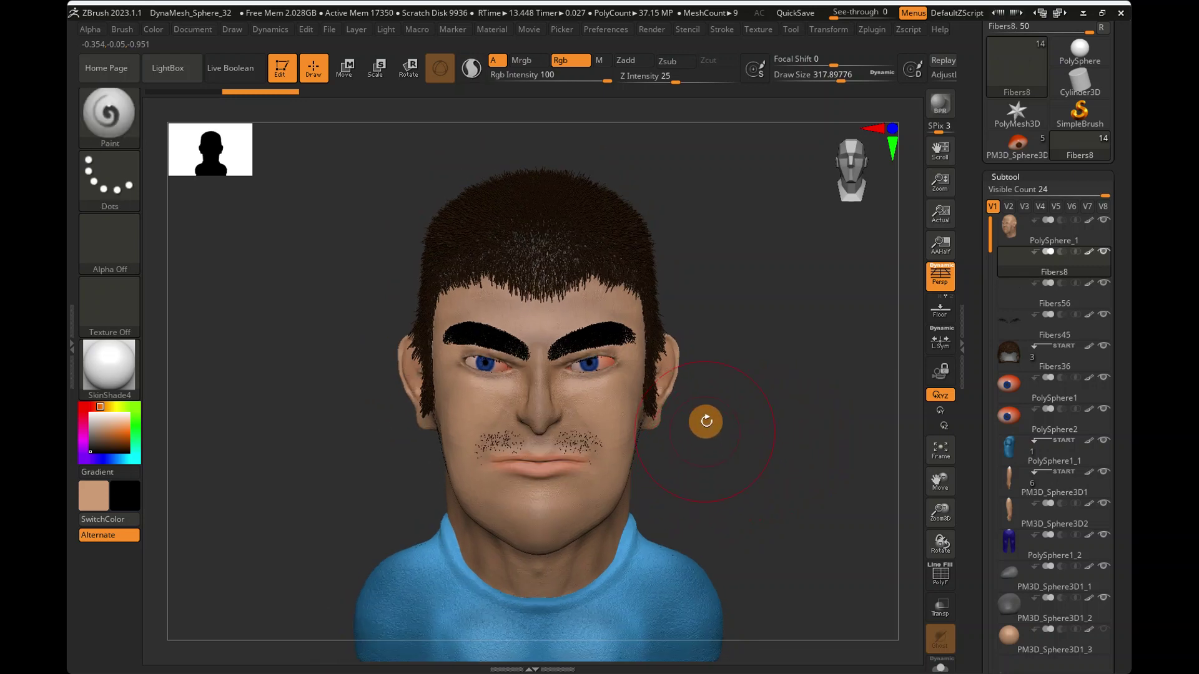
pyautogui.moveTo(832, 191); pyautogui.dragTo(754, 191)
pyautogui.keyDown('ctrl'); pyautogui.moveTo(691, 383); pyautogui.dragTo(757, 399, button='right'); pyautogui.keyUp('ctrl')
pyautogui.keyDown('alt'); pyautogui.moveTo(720, 412); pyautogui.dragTo(700, 269, button='right'); pyautogui.keyUp('alt')
pyautogui.moveTo(841, 163); pyautogui.dragTo(770, 162)
pyautogui.press('ctrl')
pyautogui.keyDown('ctrl'); pyautogui.moveTo(704, 257); pyautogui.dragTo(709, 256, button='right'); pyautogui.keyUp('ctrl')
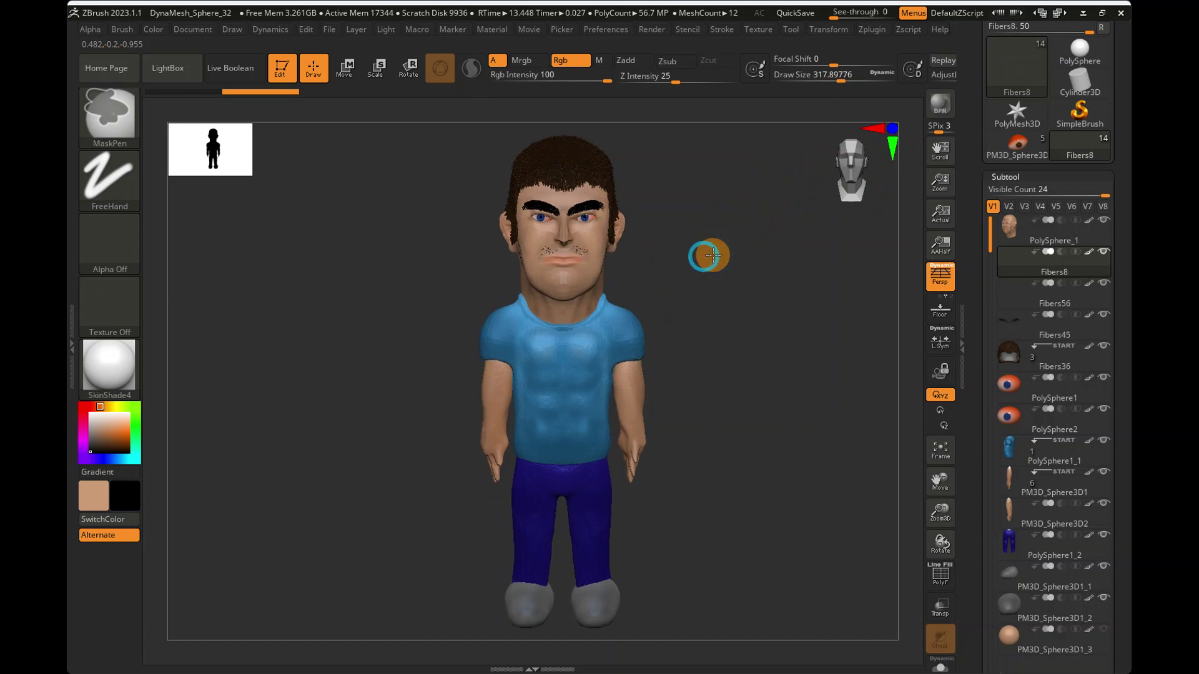
# - Turn the full figure around to examine the back, the side profile and the front
pyautogui.moveTo(879, 206); pyautogui.dragTo(879, 201)
pyautogui.click(825, 186)
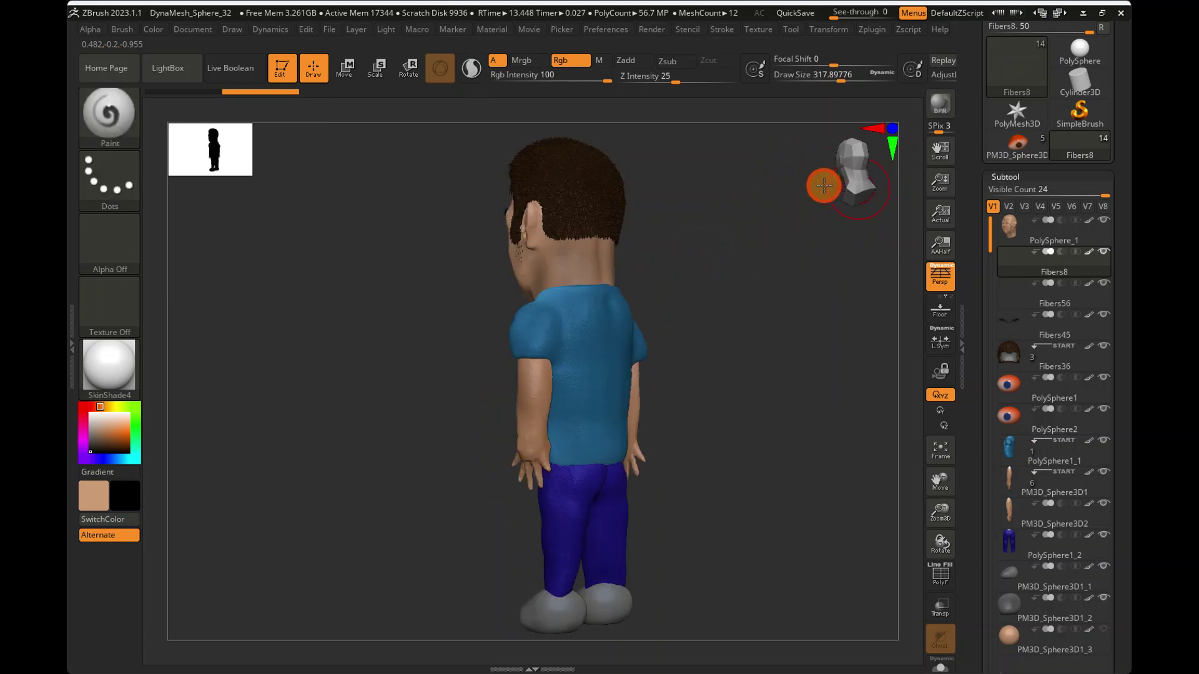
pyautogui.moveTo(808, 186); pyautogui.dragTo(797, 185)
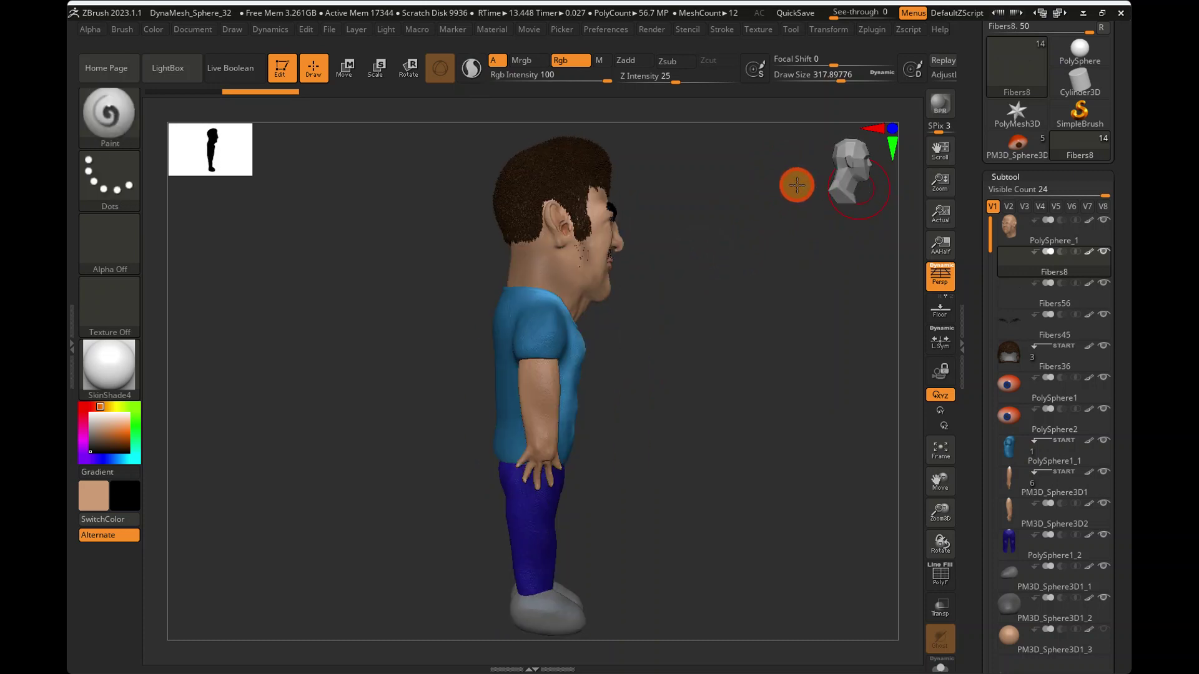
pyautogui.click(788, 185)
pyautogui.click(774, 182)
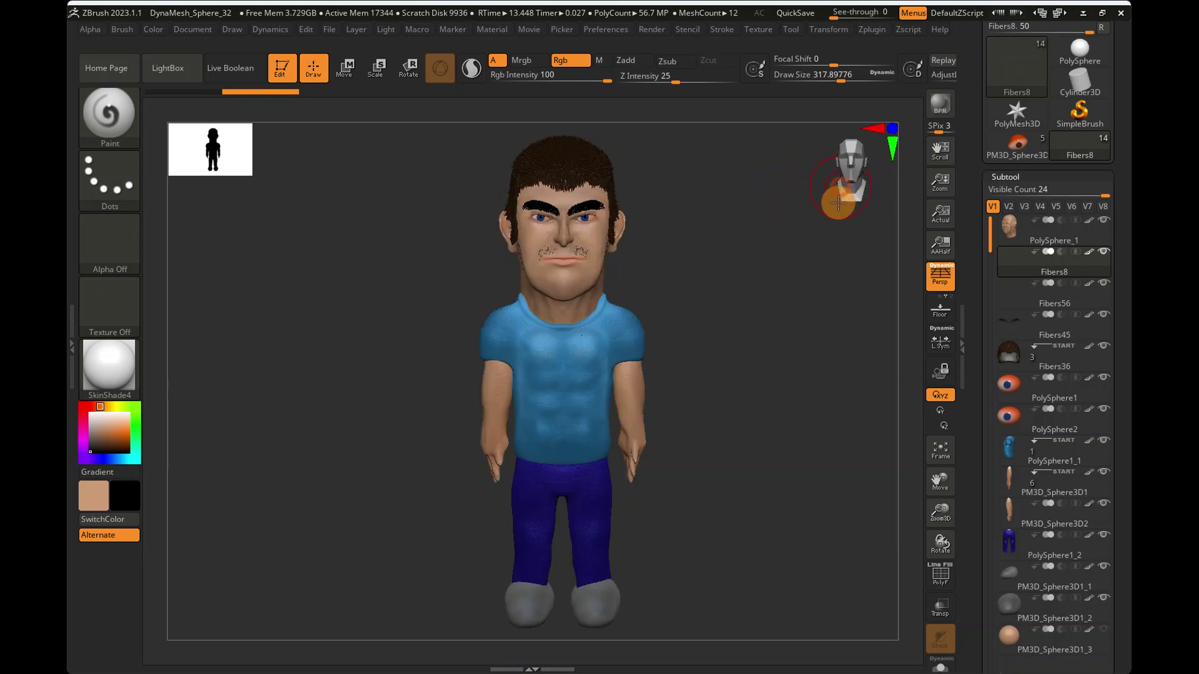
# - Examine the character from directly above the hair and from beneath the shoes, ending on the full front view
pyautogui.click(835, 208)
pyautogui.click(830, 218)
pyautogui.click(834, 188)
pyautogui.click(833, 214)
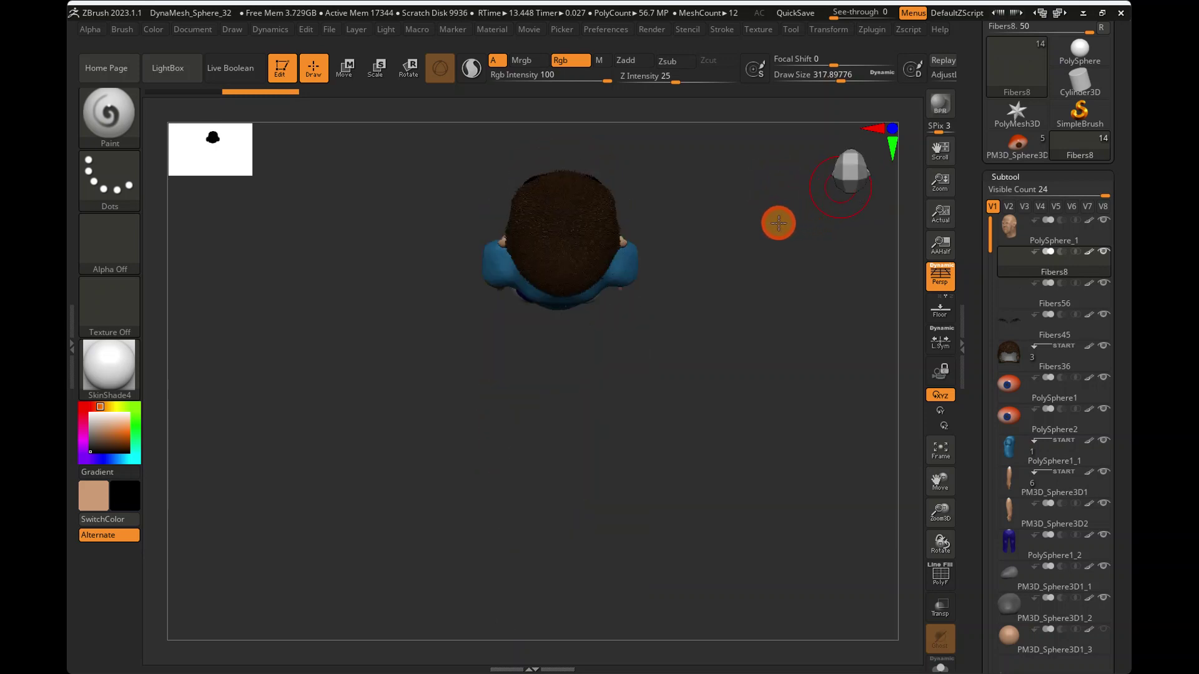
pyautogui.moveTo(735, 234); pyautogui.dragTo(676, 156)
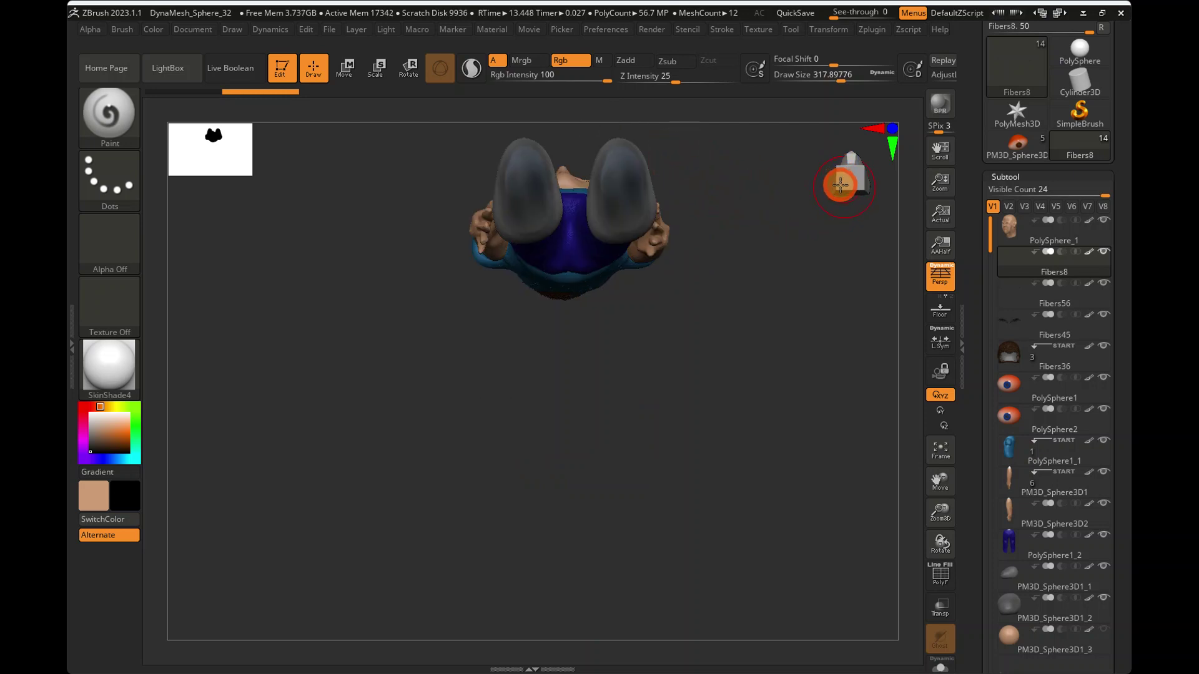
pyautogui.moveTo(840, 191); pyautogui.dragTo(583, 273)
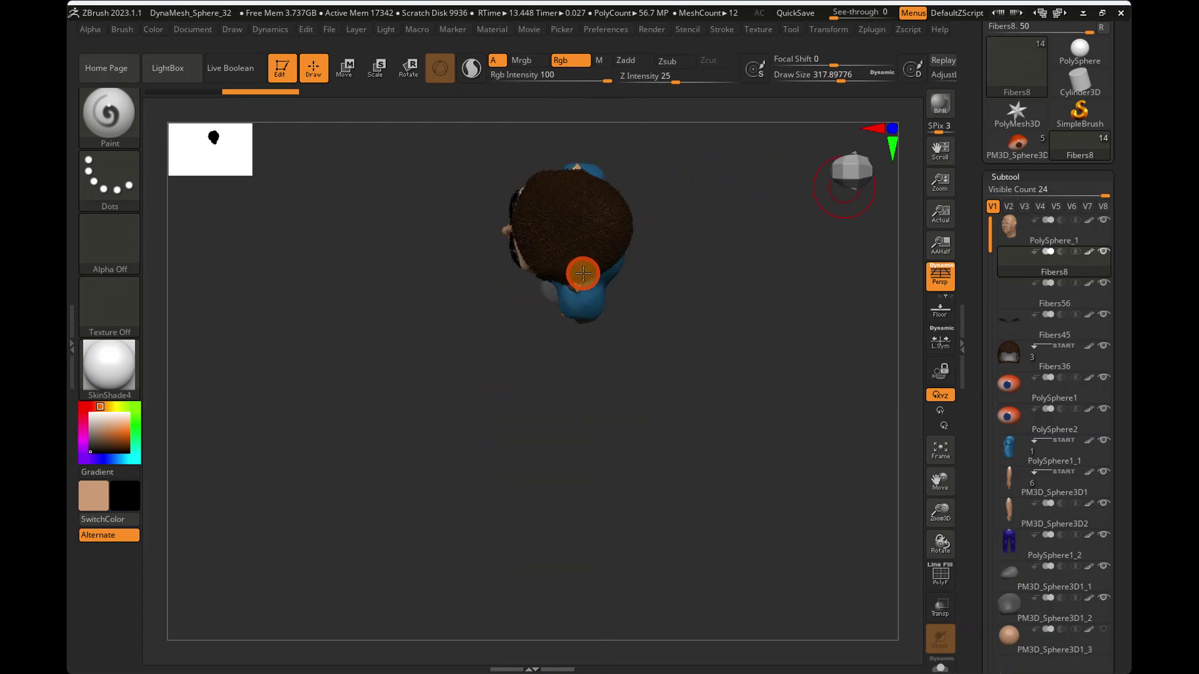
pyautogui.moveTo(641, 222); pyautogui.dragTo(605, 214)
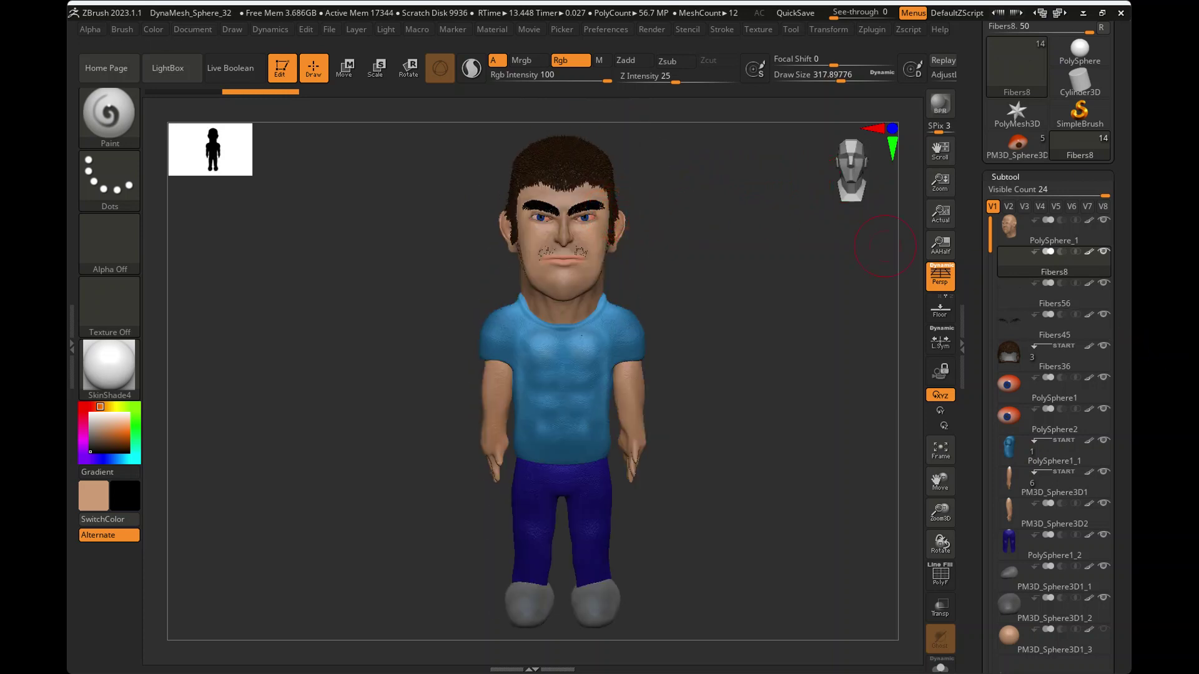